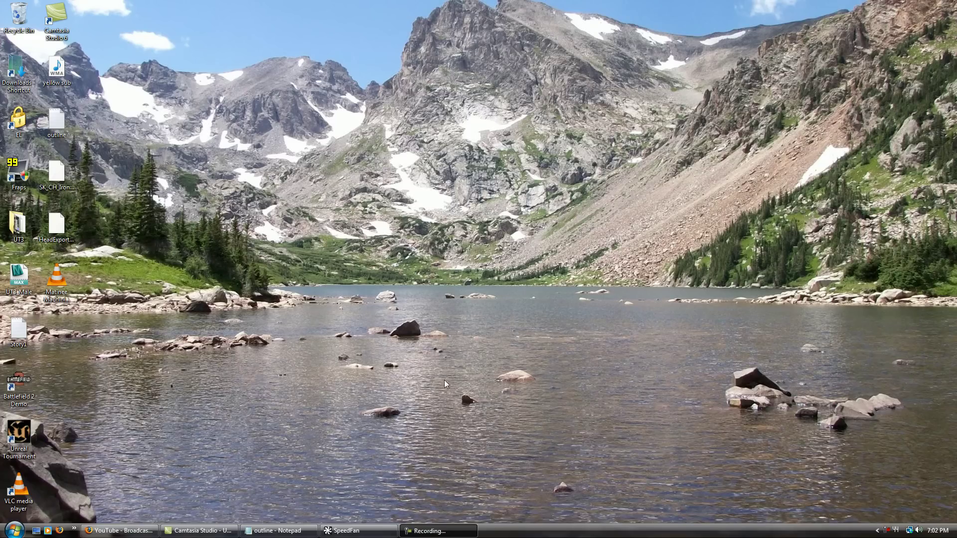
# Step: Review the tutorial topics listed in the outline text file
pyautogui.click(281, 532)
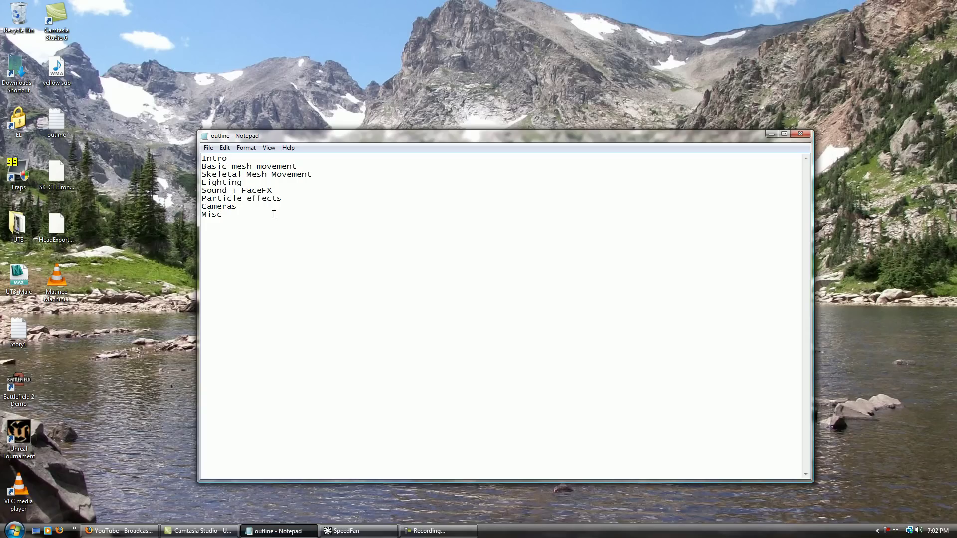
pyautogui.click(280, 531)
pyautogui.click(289, 425)
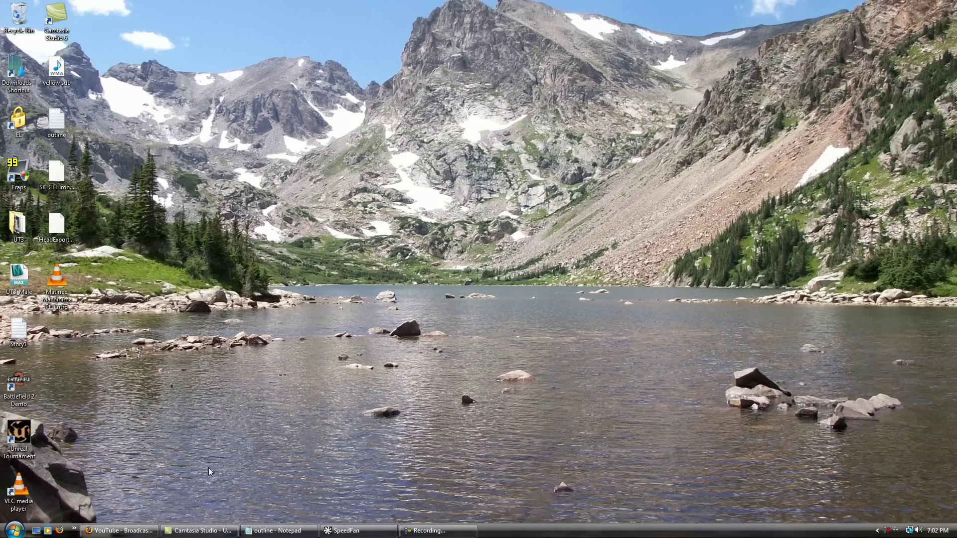
# Step: Launch Unreal Tournament 3 Editor with administrator rights and dismiss the tip of the day
pyautogui.click(13, 531)
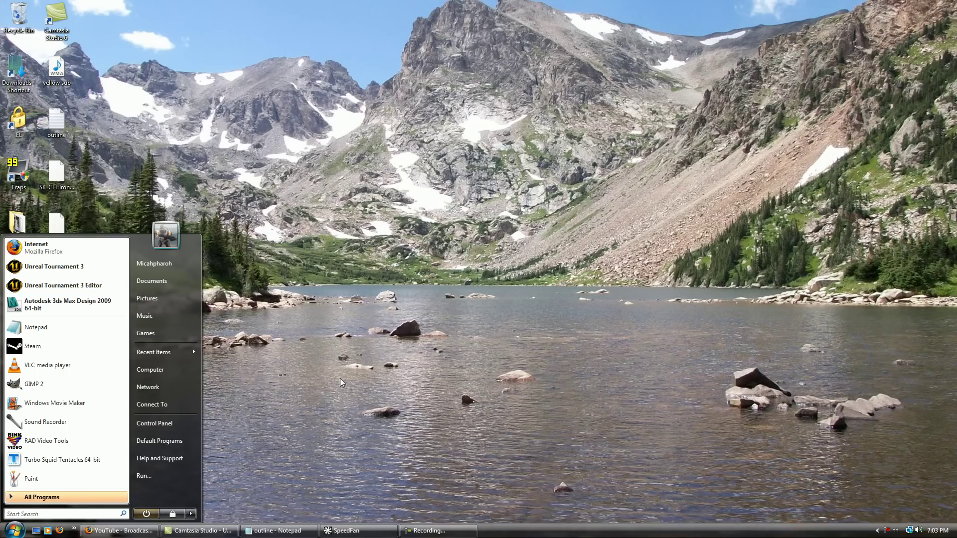
pyautogui.rightClick(118, 290)
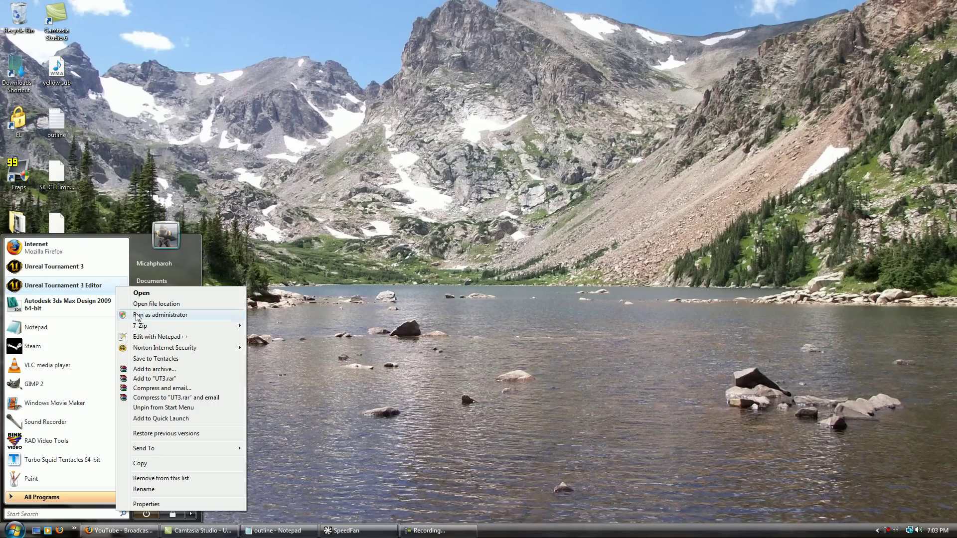
pyautogui.click(147, 315)
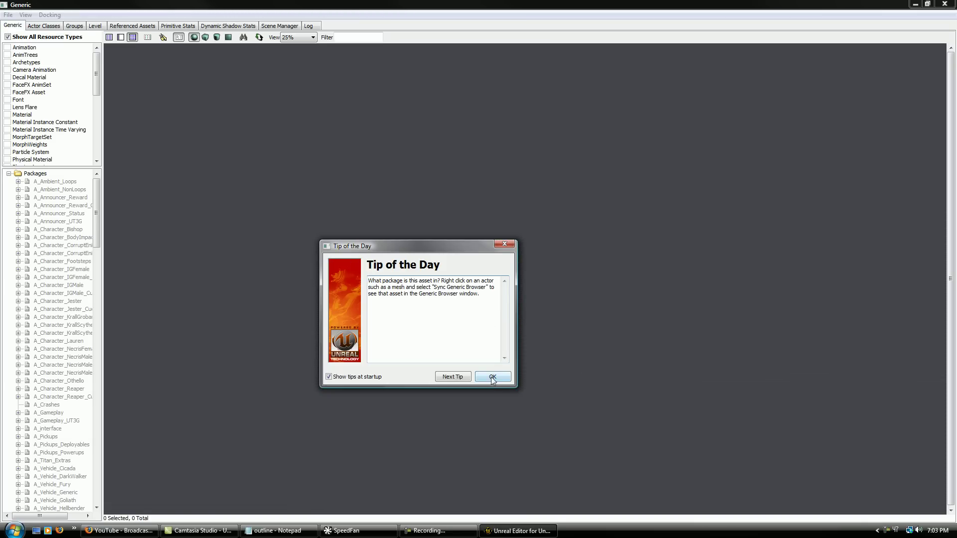
pyautogui.click(492, 377)
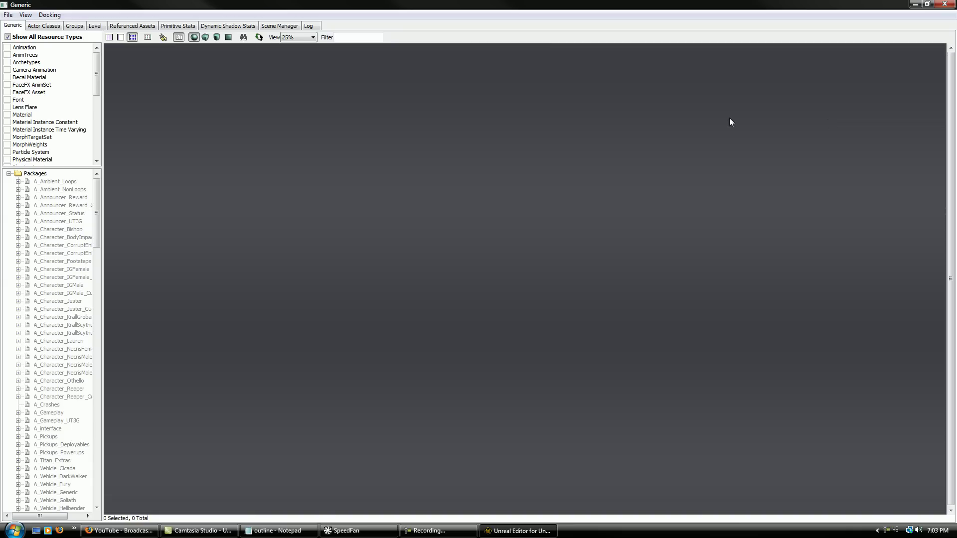
# Step: Shrink the Generic browser window to uncover the main editor and close the browser
pyautogui.doubleClick(628, 7)
pyautogui.moveTo(951, 5); pyautogui.dragTo(752, 4)
pyautogui.moveTo(644, 4); pyautogui.dragTo(687, 58)
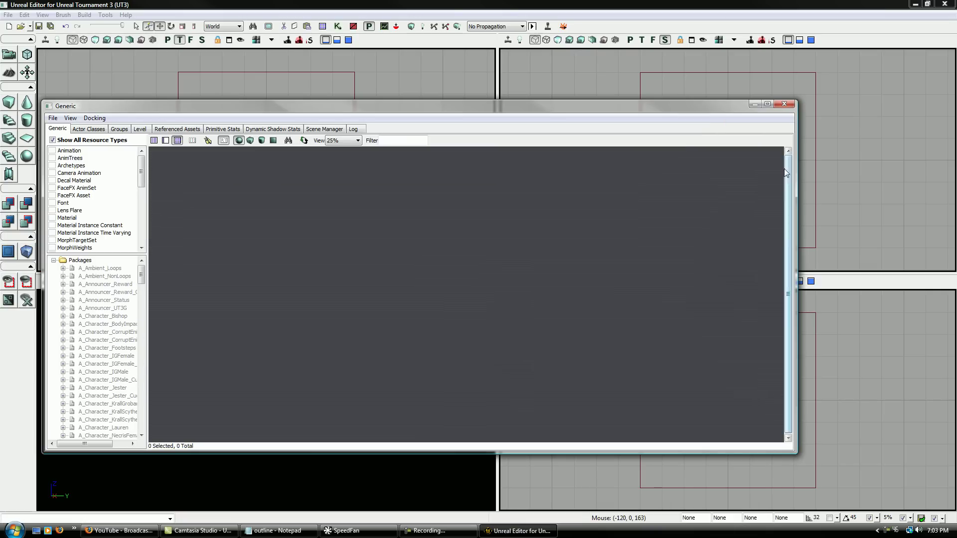
pyautogui.moveTo(799, 170); pyautogui.dragTo(552, 185)
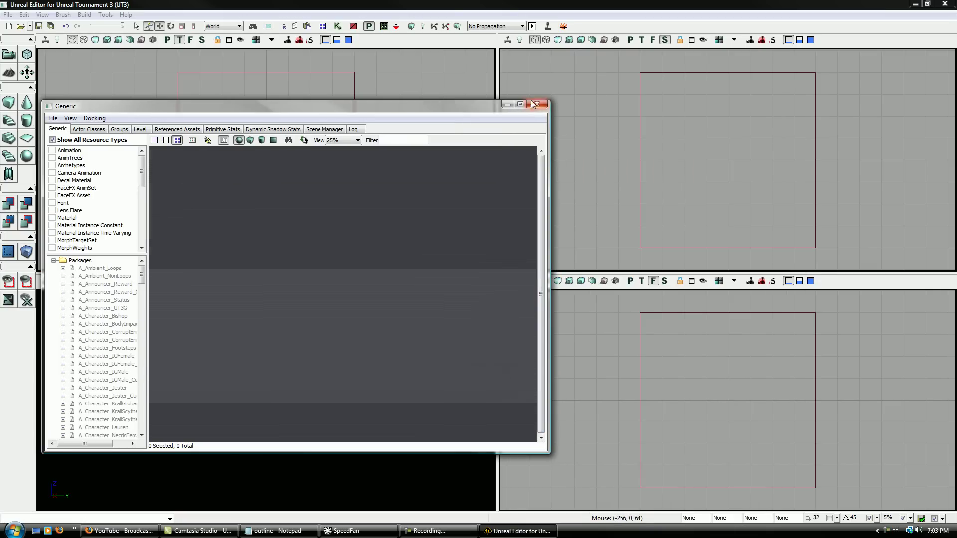
pyautogui.click(539, 104)
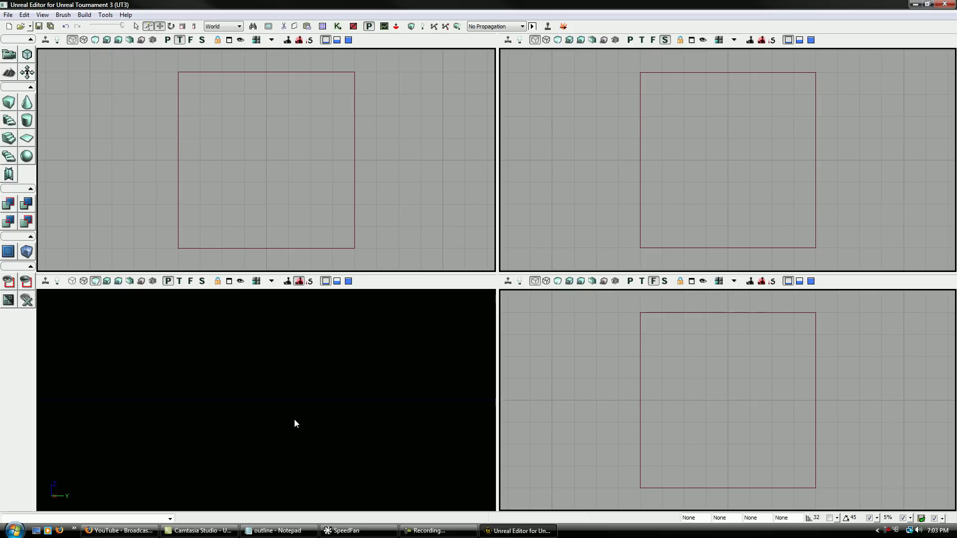
# Step: Examine the default red builder brush from several angles and distances in the perspective viewport
pyautogui.moveTo(307, 427)
pyautogui.mouseDown(button='right')
pyautogui.moveTo(123, 402)
pyautogui.moveTo(224, 347)
pyautogui.moveTo(159, 415)
pyautogui.moveTo(306, 422)
pyautogui.mouseUp(button='right')
pyautogui.moveTo(240, 418); pyautogui.dragTo(216, 496)
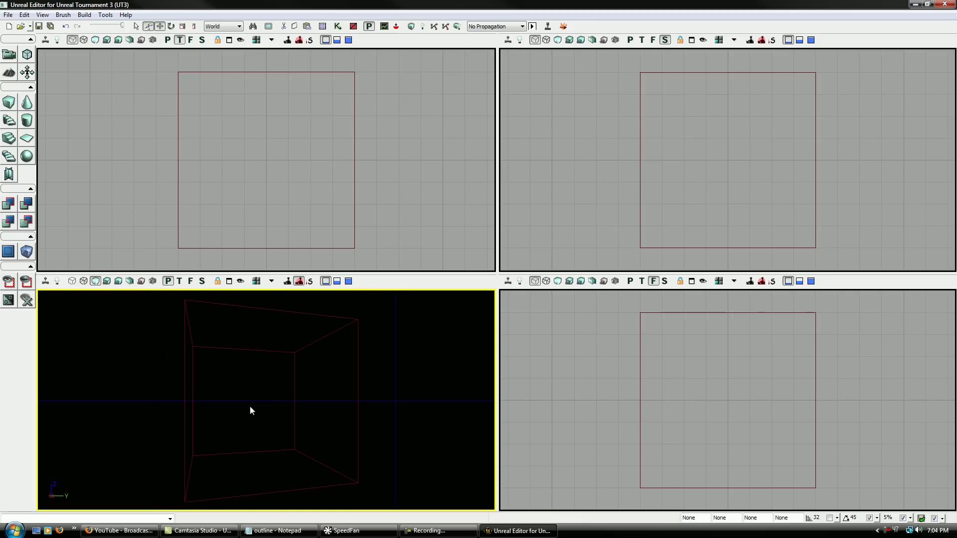
pyautogui.moveTo(266, 408)
pyautogui.mouseDown(button='right')
pyautogui.moveTo(272, 437)
pyautogui.moveTo(273, 411)
pyautogui.mouseUp(button='right')
pyautogui.moveTo(270, 425); pyautogui.dragTo(264, 423)
pyautogui.moveTo(264, 423)
pyautogui.mouseDown(button='middle')
pyautogui.moveTo(304, 394)
pyautogui.moveTo(324, 414)
pyautogui.moveTo(280, 446)
pyautogui.moveTo(252, 428)
pyautogui.moveTo(247, 387)
pyautogui.mouseUp(button='middle')
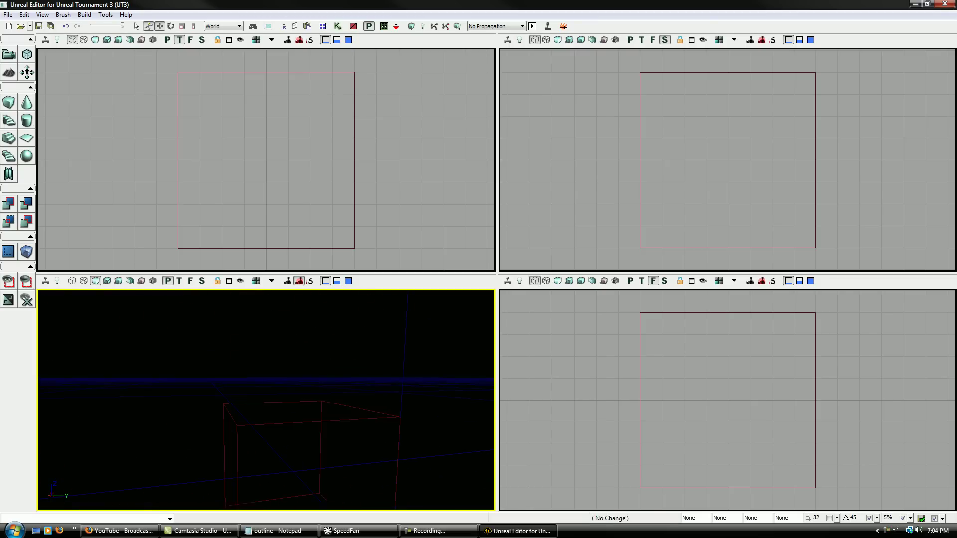
pyautogui.moveTo(247, 387); pyautogui.dragTo(237, 451, button='right')
pyautogui.moveTo(250, 410); pyautogui.dragTo(269, 428, button='right')
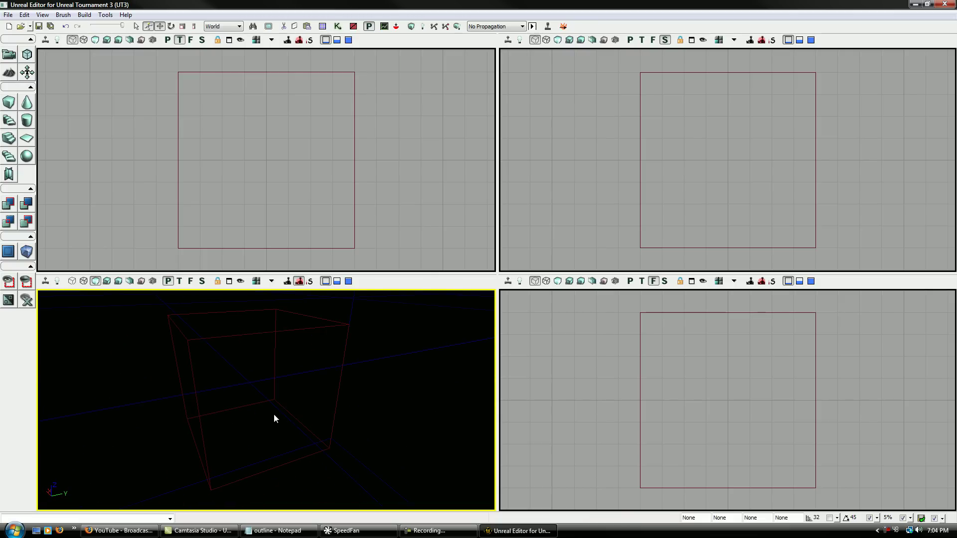
pyautogui.scroll(-5, 274, 414)
pyautogui.scroll(3, 270, 404)
# Step: Build a hollow cube brush with X, Y and Z all set to 1024
pyautogui.rightClick(10, 104)
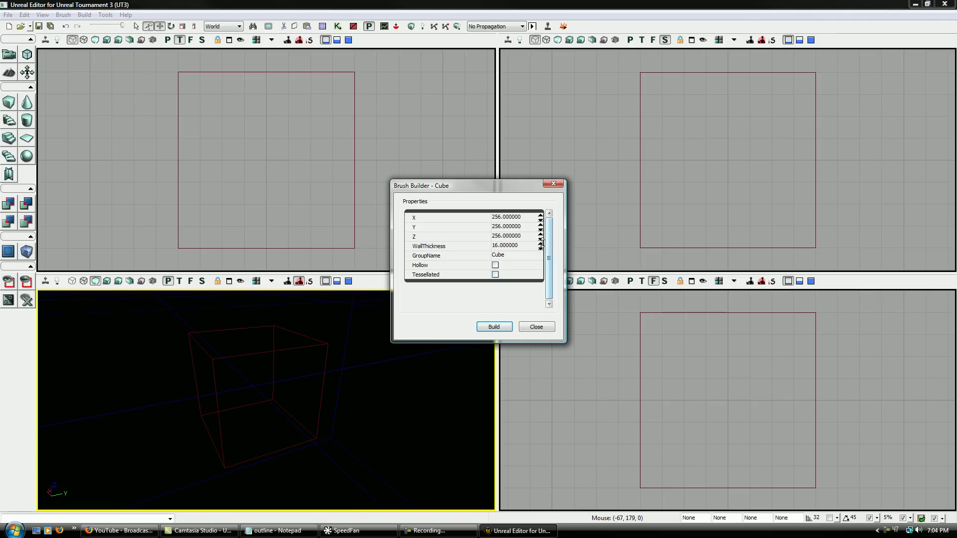
pyautogui.click(527, 220)
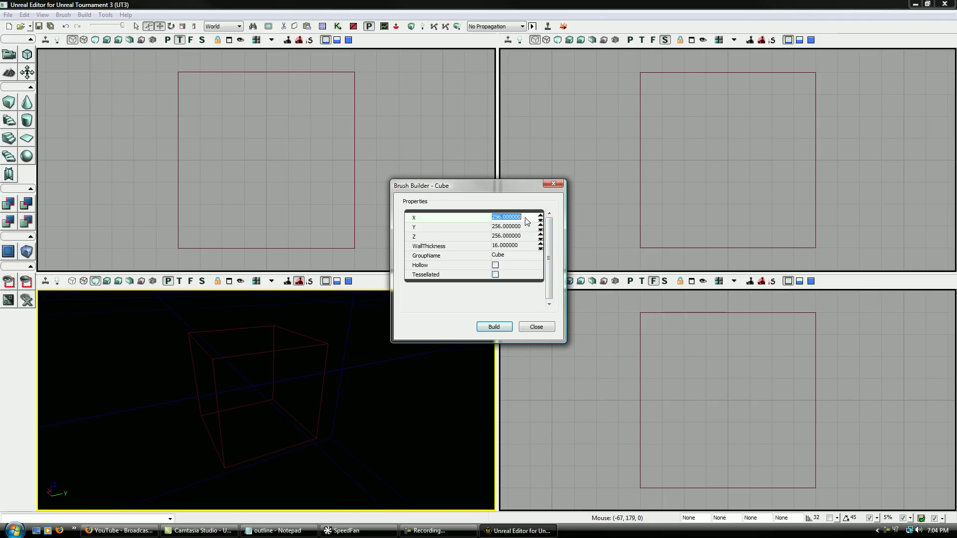
pyautogui.write('1024')
pyautogui.press('Tab')
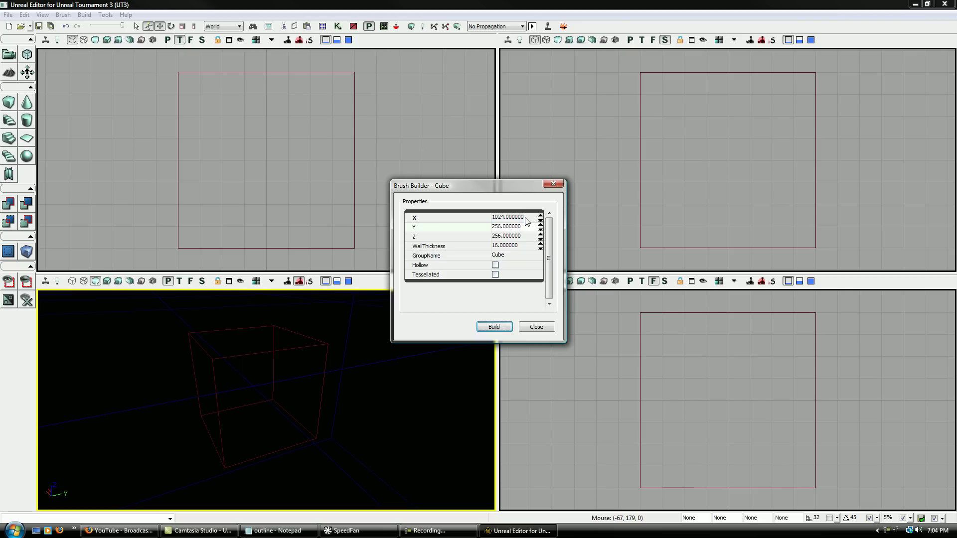
pyautogui.click(493, 326)
pyautogui.click(532, 228)
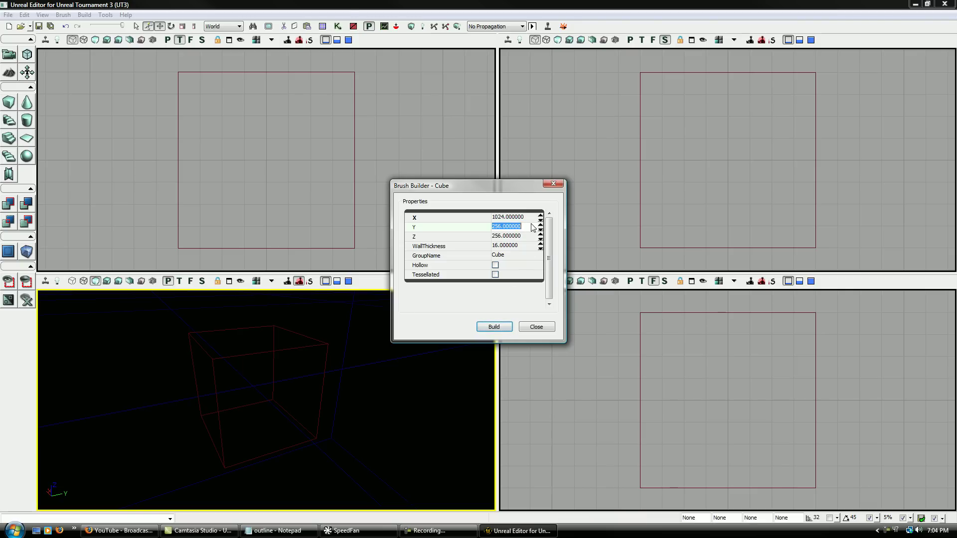
pyautogui.write('1024')
pyautogui.press('Tab')
pyautogui.write('1024')
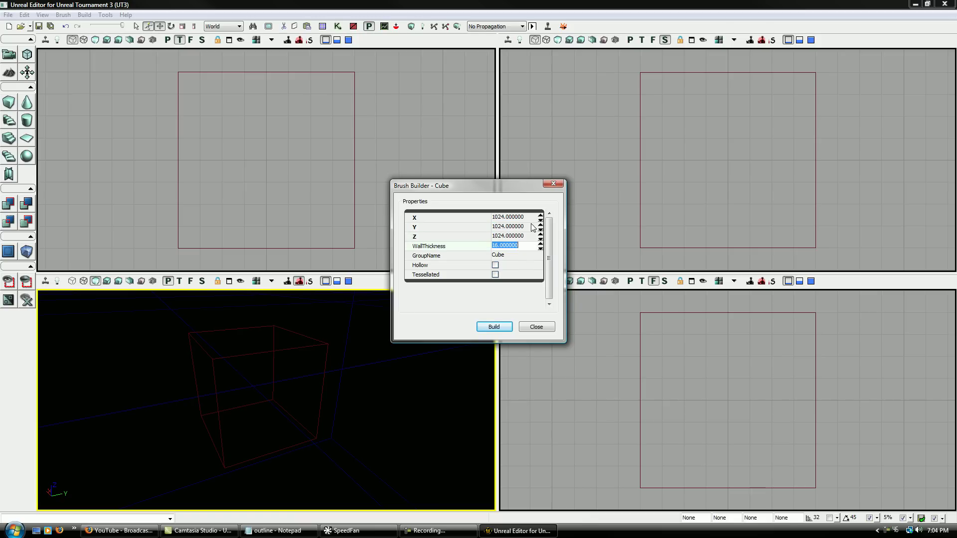
pyautogui.press('Tab')
pyautogui.click(495, 265)
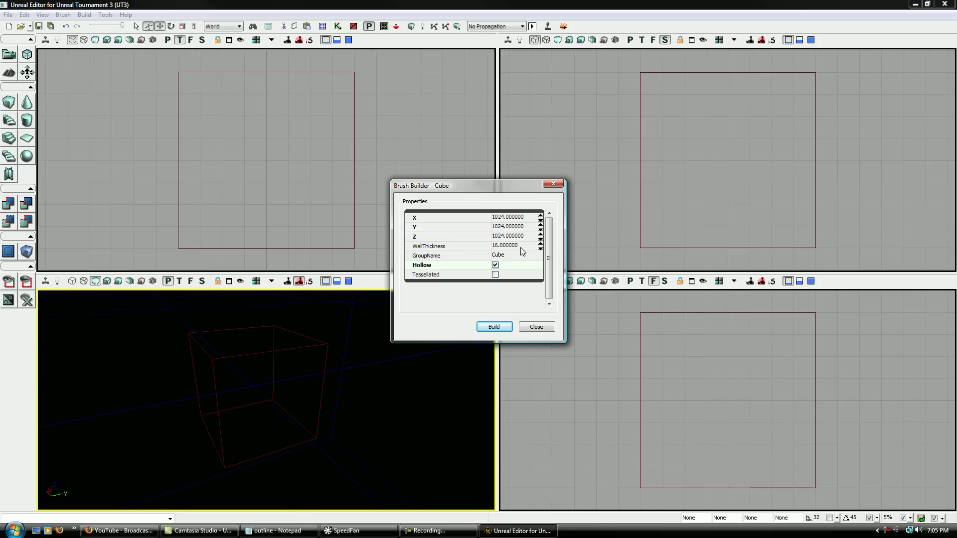
pyautogui.click(504, 327)
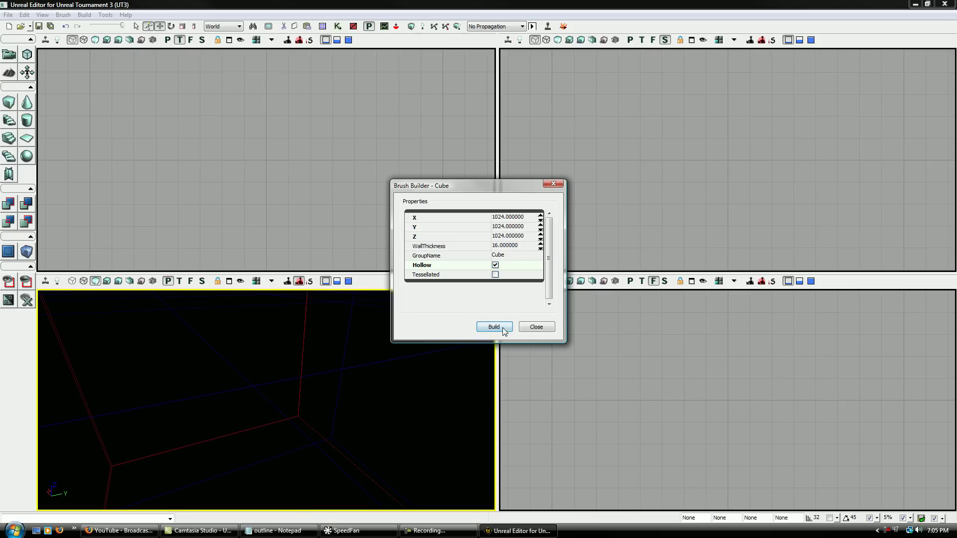
# Step: Inspect the hollow cube brush from several angles in the perspective viewport and close the brush builder
pyautogui.moveTo(379, 379); pyautogui.dragTo(379, 414)
pyautogui.moveTo(379, 414); pyautogui.dragTo(379, 383, button='right')
pyautogui.moveTo(379, 384); pyautogui.dragTo(349, 418)
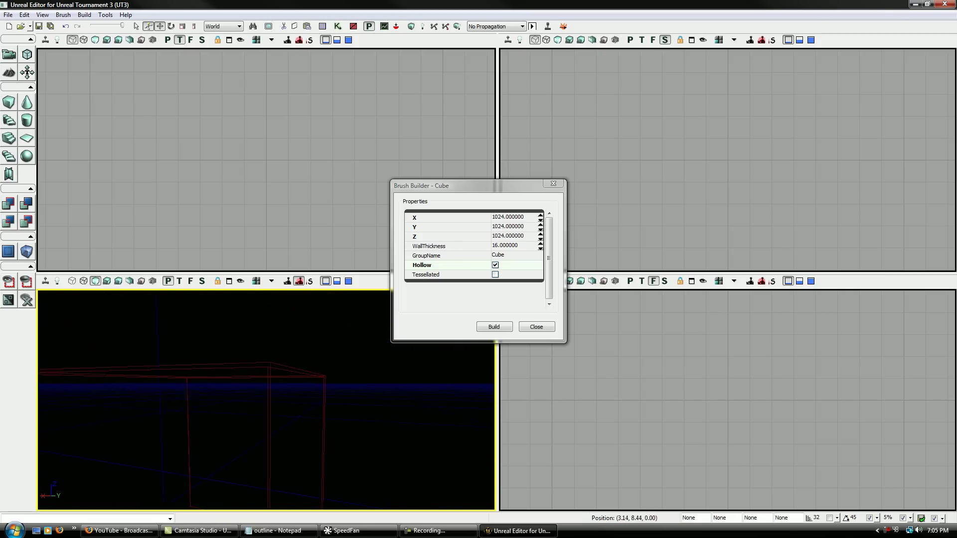
pyautogui.moveTo(349, 419); pyautogui.dragTo(299, 436, button='right')
pyautogui.moveTo(299, 436); pyautogui.dragTo(314, 424)
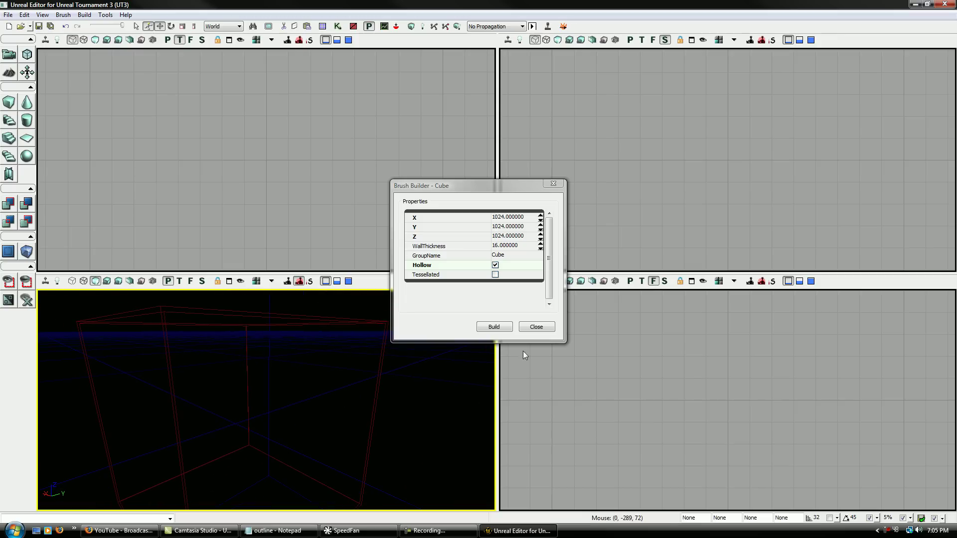
pyautogui.click(548, 330)
pyautogui.moveTo(448, 349)
pyautogui.mouseDown(button='right')
pyautogui.moveTo(443, 378)
pyautogui.moveTo(459, 339)
pyautogui.mouseUp(button='right')
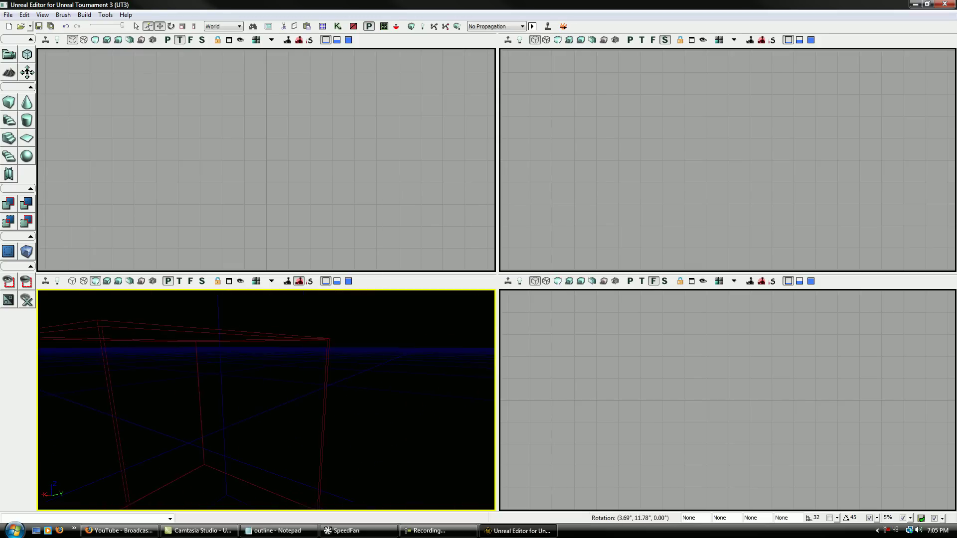
pyautogui.moveTo(459, 339); pyautogui.dragTo(429, 329)
pyautogui.moveTo(314, 384); pyautogui.dragTo(378, 394)
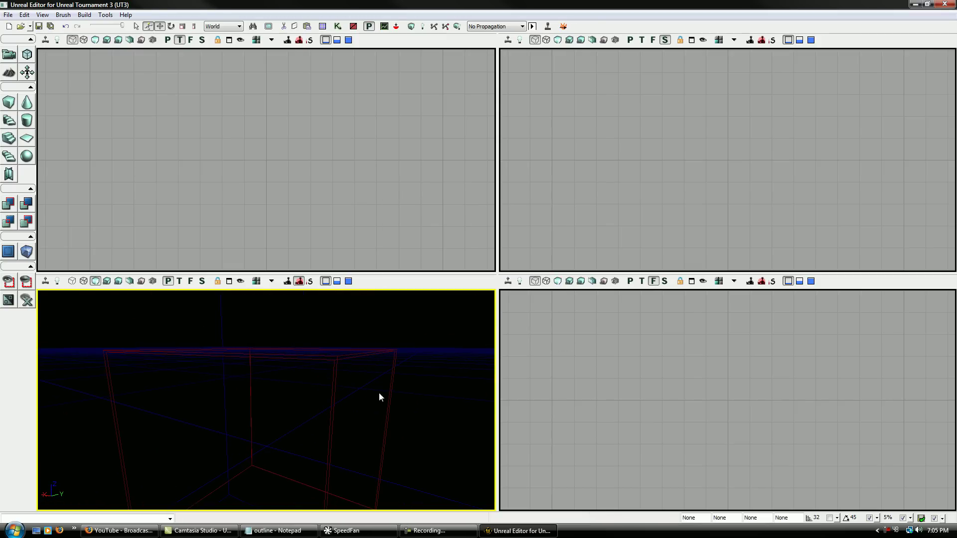
pyautogui.rightClick(8, 102)
pyautogui.click(552, 184)
pyautogui.moveTo(448, 324)
pyautogui.mouseDown(button='right')
pyautogui.moveTo(428, 349)
pyautogui.moveTo(434, 369)
pyautogui.mouseUp(button='right')
pyautogui.moveTo(267, 399); pyautogui.dragTo(309, 414)
pyautogui.moveTo(309, 414); pyautogui.dragTo(251, 391, button='right')
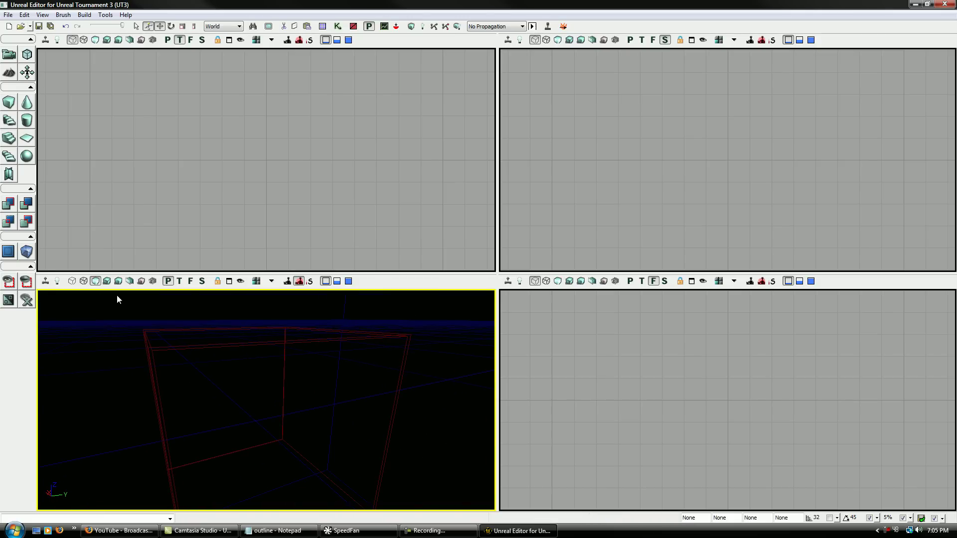
# Step: Add the hollow cube brush to the level as solid geometry
pyautogui.click(10, 204)
pyautogui.moveTo(269, 399)
pyautogui.mouseDown(button='right')
pyautogui.moveTo(279, 394)
pyautogui.moveTo(252, 407)
pyautogui.mouseUp(button='right')
pyautogui.moveTo(252, 406); pyautogui.dragTo(245, 436)
pyautogui.moveTo(312, 357); pyautogui.dragTo(312, 343, button='right')
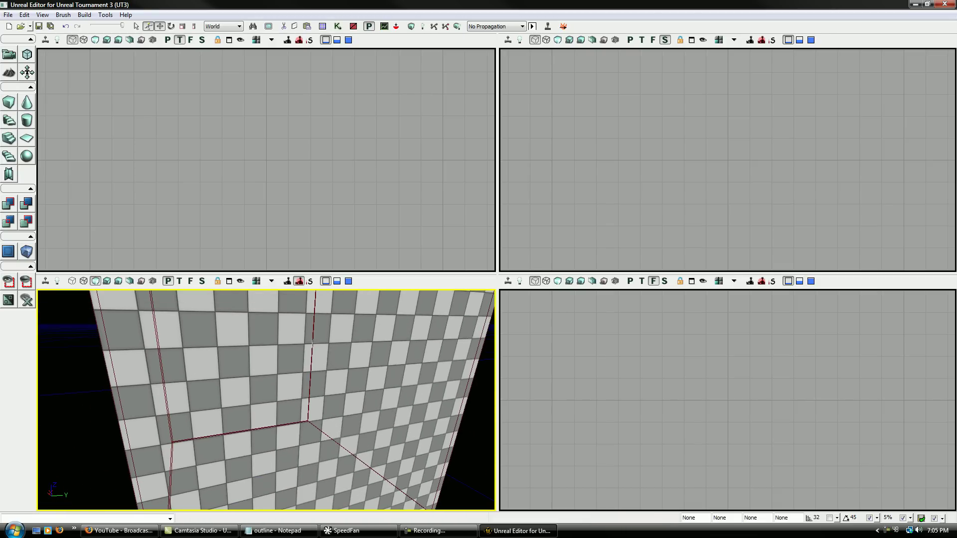
# Step: Frame the whole cube outline in each of the three orthographic viewports
pyautogui.moveTo(309, 251); pyautogui.dragTo(308, 197, button='right')
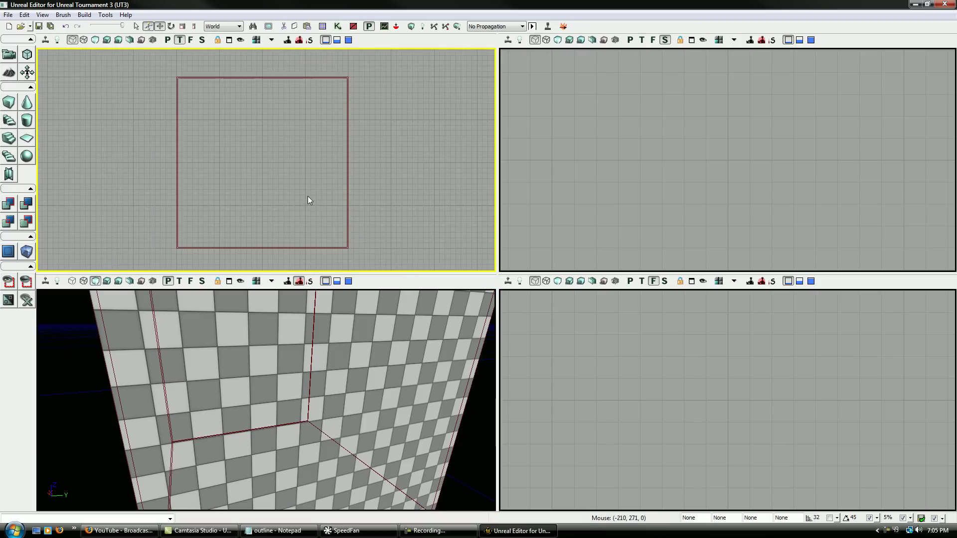
pyautogui.scroll(-2, 310, 199)
pyautogui.scroll(-5, 622, 184)
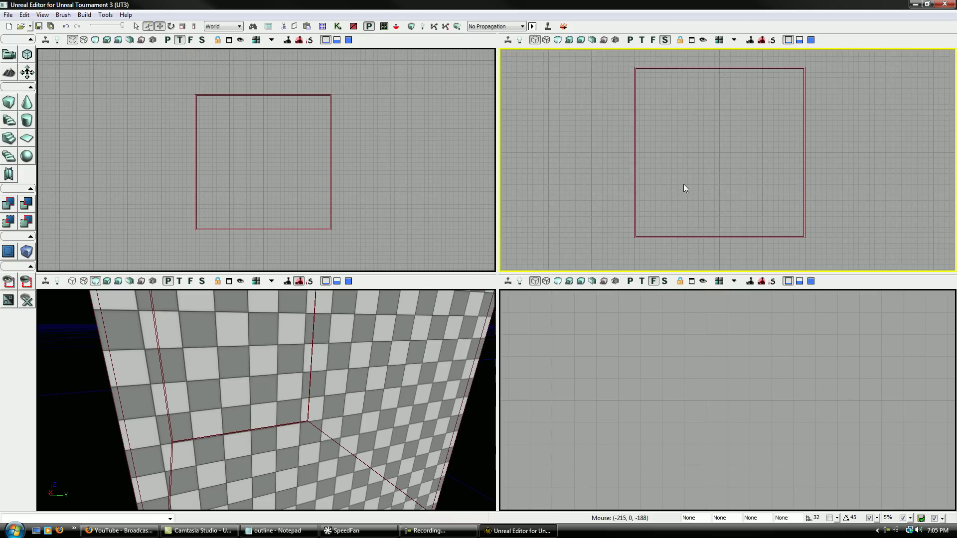
pyautogui.scroll(-1, 684, 187)
pyautogui.scroll(-5, 752, 393)
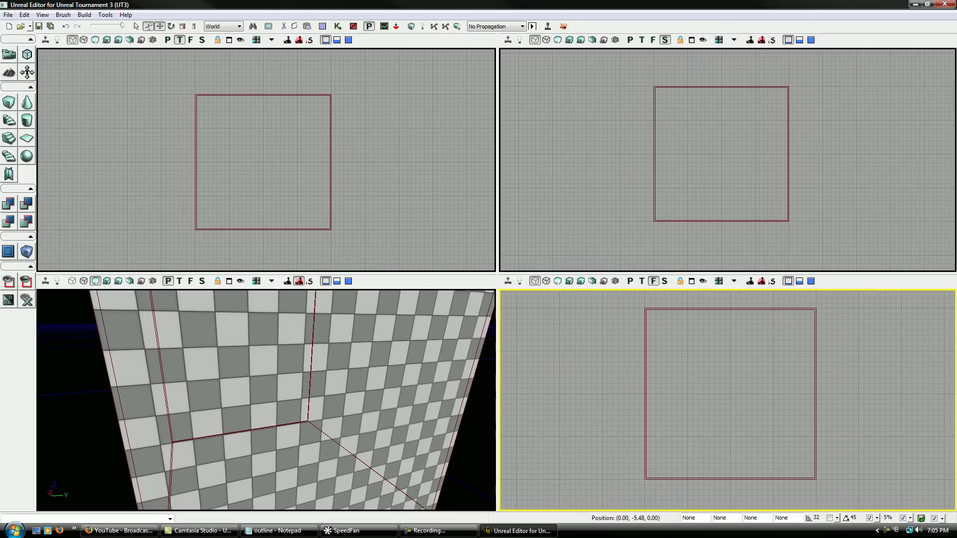
pyautogui.rightClick(740, 381)
pyautogui.moveTo(745, 393); pyautogui.dragTo(741, 400)
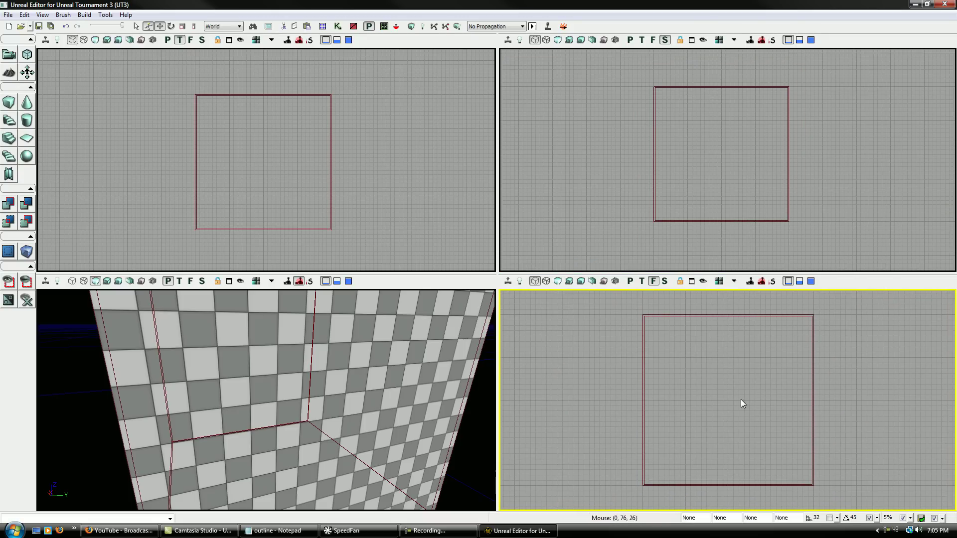
pyautogui.moveTo(403, 196); pyautogui.dragTo(407, 194)
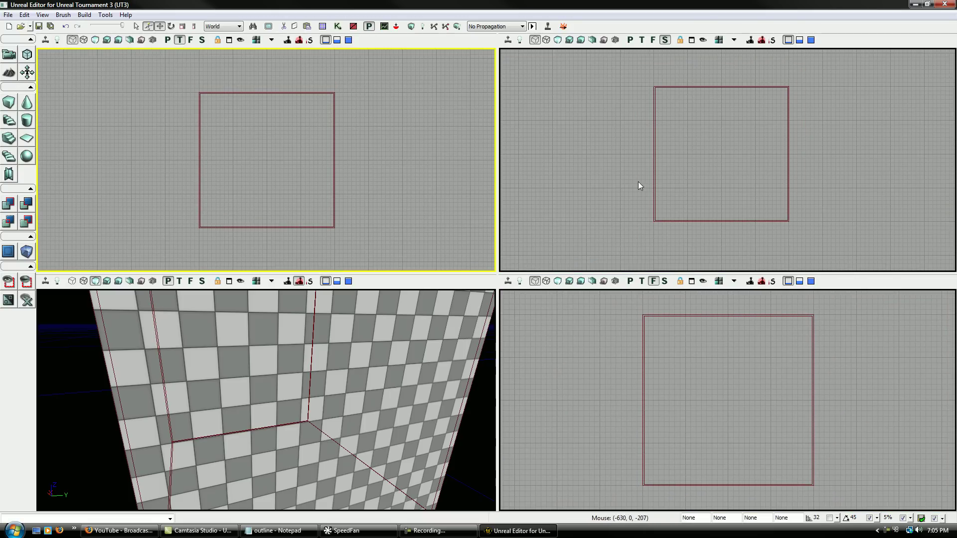
pyautogui.moveTo(635, 351); pyautogui.dragTo(637, 344)
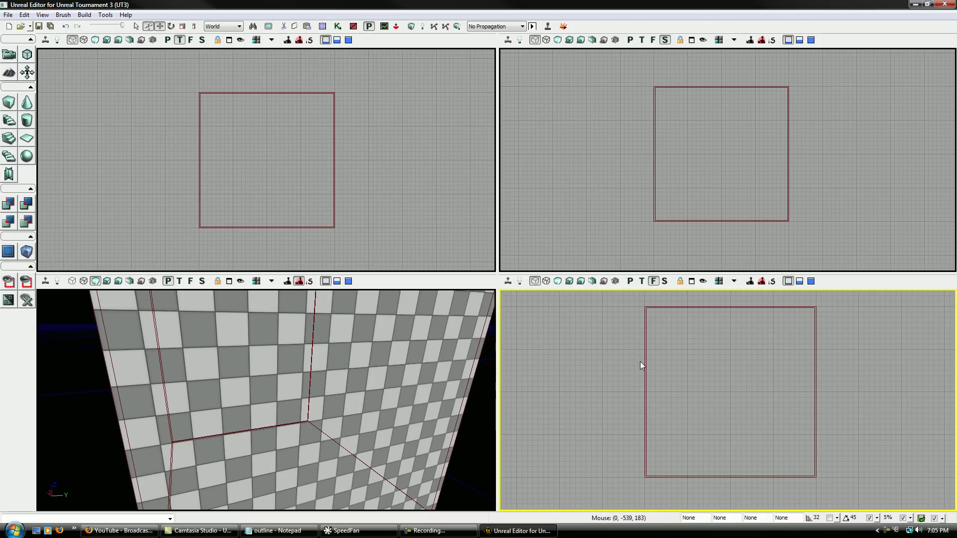
# Step: Show the room's interior in perspective and move the builder brush in negative Y until it is clear of the added cube
pyautogui.moveTo(340, 429); pyautogui.dragTo(344, 407, button='right')
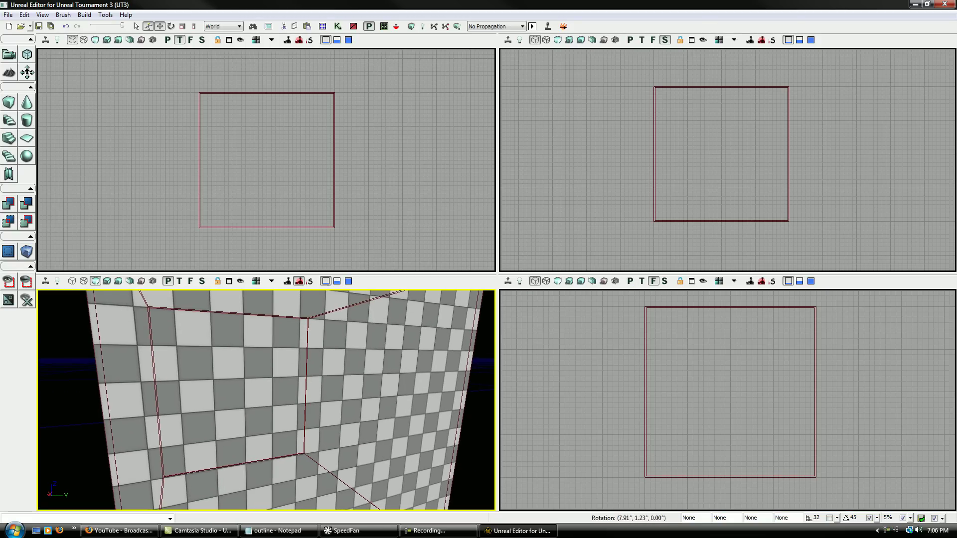
pyautogui.moveTo(283, 461); pyautogui.dragTo(283, 386)
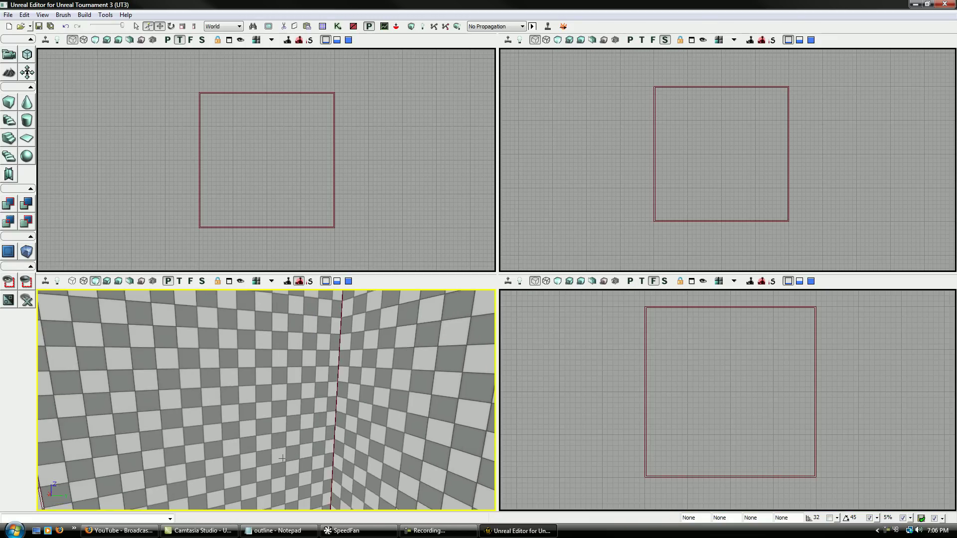
pyautogui.moveTo(283, 461); pyautogui.dragTo(311, 481, button='right')
pyautogui.moveTo(298, 202); pyautogui.dragTo(308, 207)
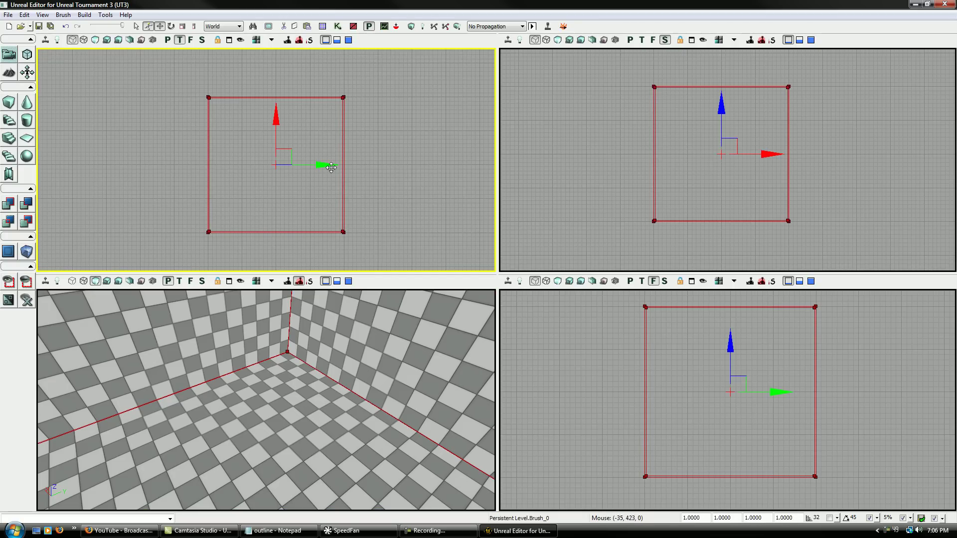
pyautogui.moveTo(331, 168)
pyautogui.mouseDown()
pyautogui.moveTo(144, 167)
pyautogui.moveTo(100, 151)
pyautogui.moveTo(143, 108)
pyautogui.moveTo(185, 160)
pyautogui.moveTo(119, 162)
pyautogui.moveTo(114, 153)
pyautogui.mouseUp()
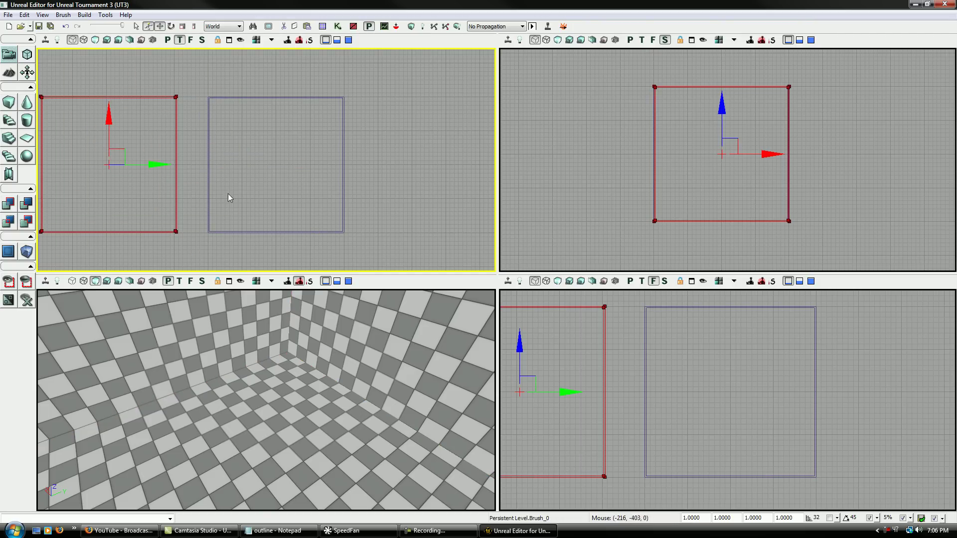
# Step: Move the builder brush in negative X and slightly downward until its outline is clear of the added cube in the side view
pyautogui.scroll(5, 239, 192)
pyautogui.click(276, 202)
pyautogui.scroll(-3, 276, 201)
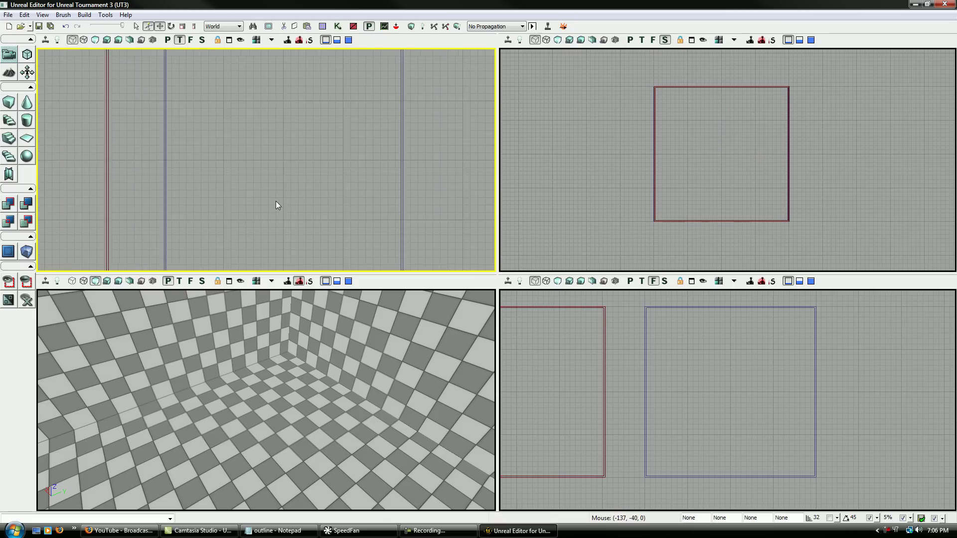
pyautogui.click(652, 227)
pyautogui.click(734, 164)
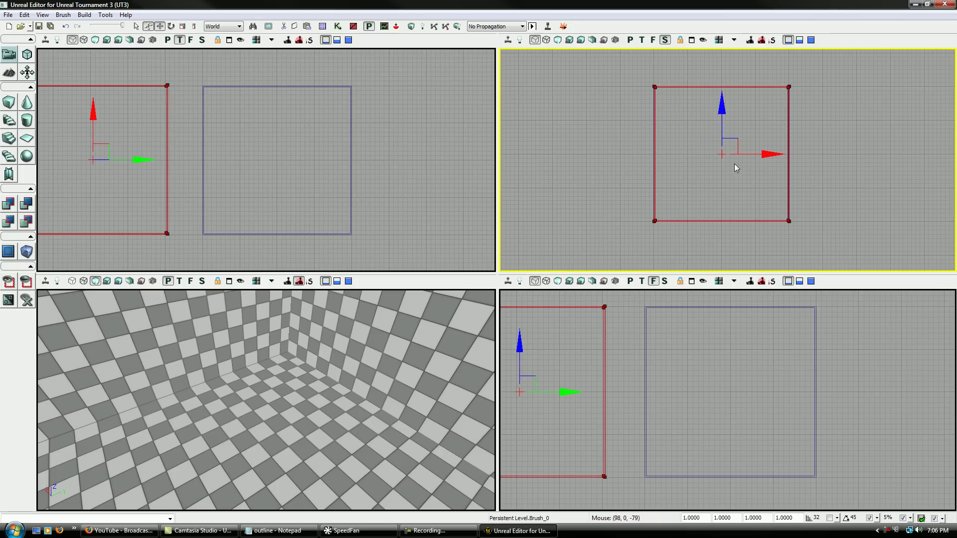
pyautogui.moveTo(733, 150); pyautogui.dragTo(429, 166)
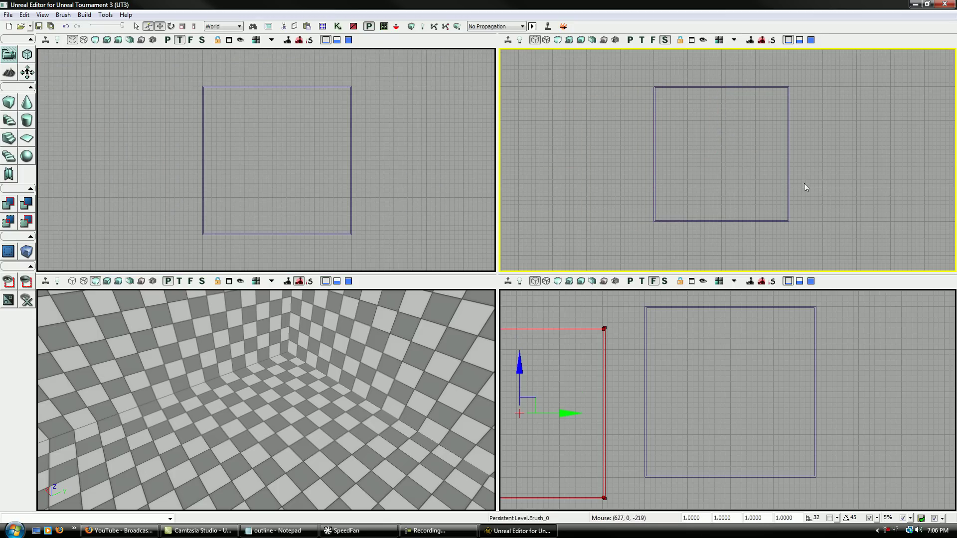
# Step: Move the builder brush farther from the cube in negative Y and negative Z, deselect it, and frame the cube in the front view
pyautogui.moveTo(609, 366); pyautogui.dragTo(607, 363)
pyautogui.scroll(-3, 623, 364)
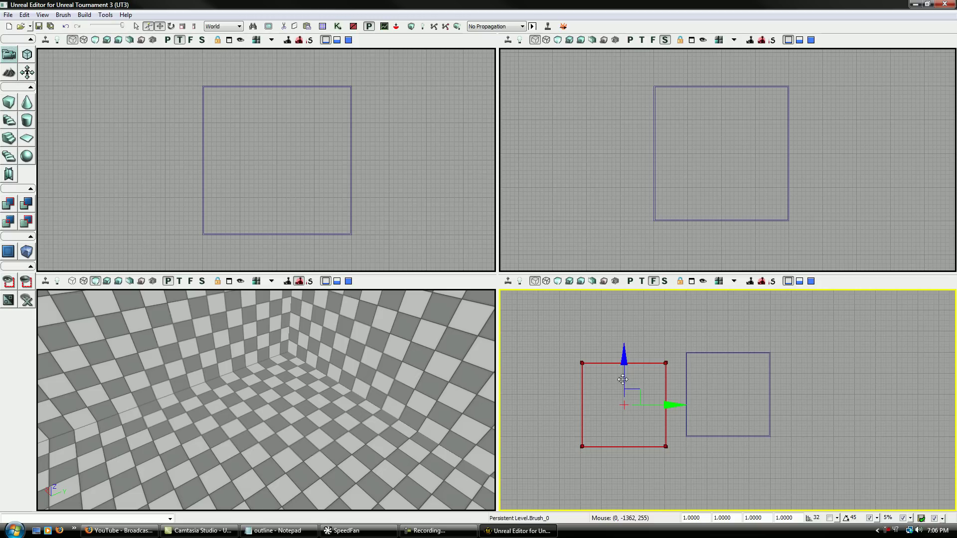
pyautogui.moveTo(640, 388); pyautogui.dragTo(561, 424)
pyautogui.click(705, 370)
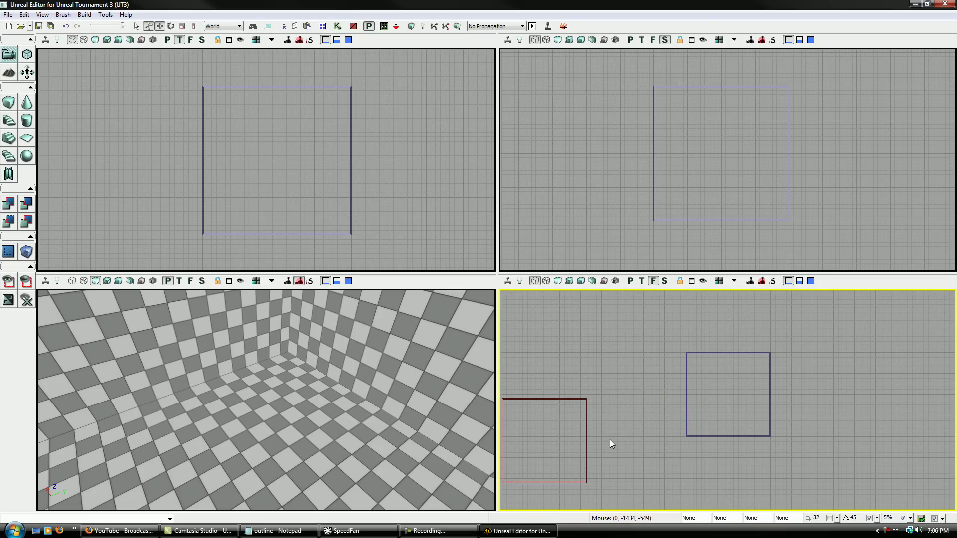
pyautogui.scroll(3, 609, 440)
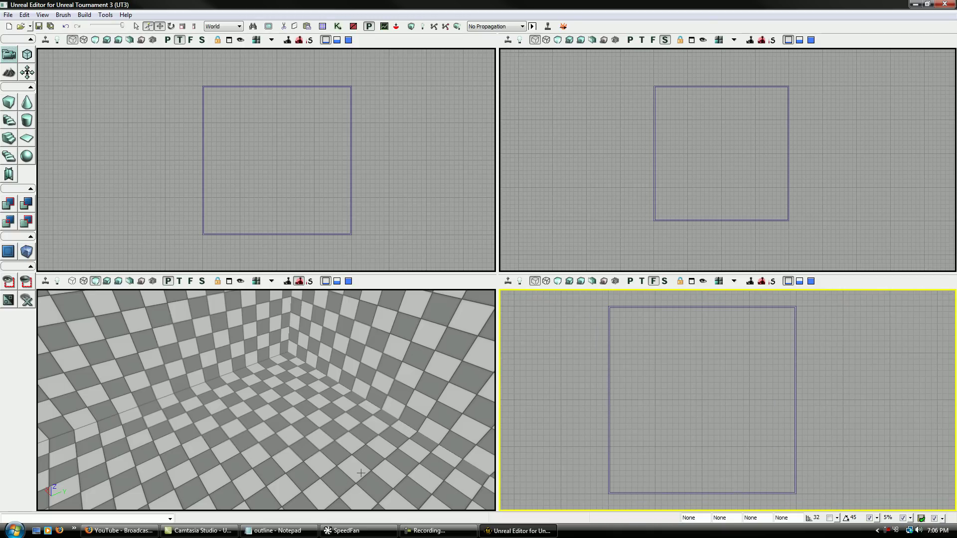
# Step: Look around the room's interior in the perspective viewport to examine its walls, corners and floor
pyautogui.moveTo(361, 473); pyautogui.dragTo(326, 333, button='right')
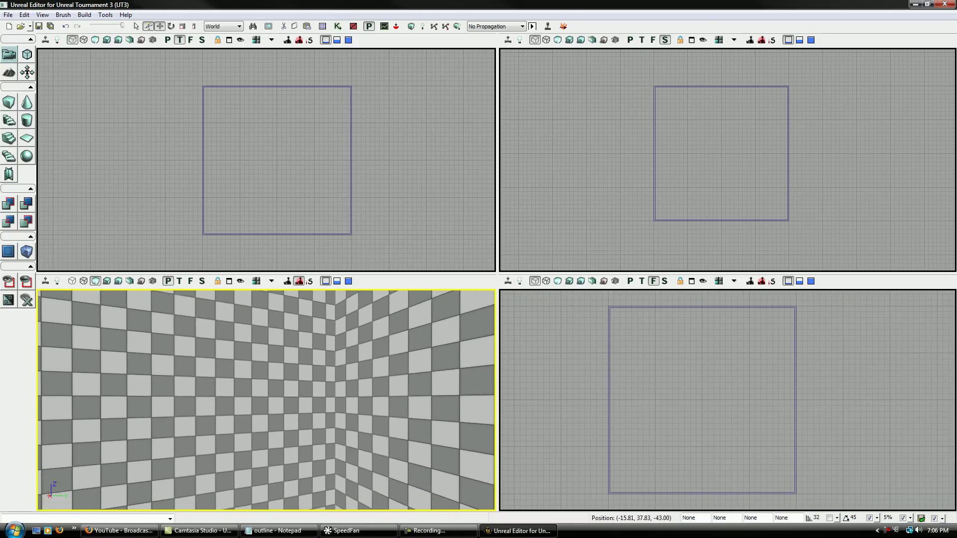
pyautogui.moveTo(326, 333); pyautogui.dragTo(379, 384)
pyautogui.moveTo(379, 383); pyautogui.dragTo(319, 394, button='right')
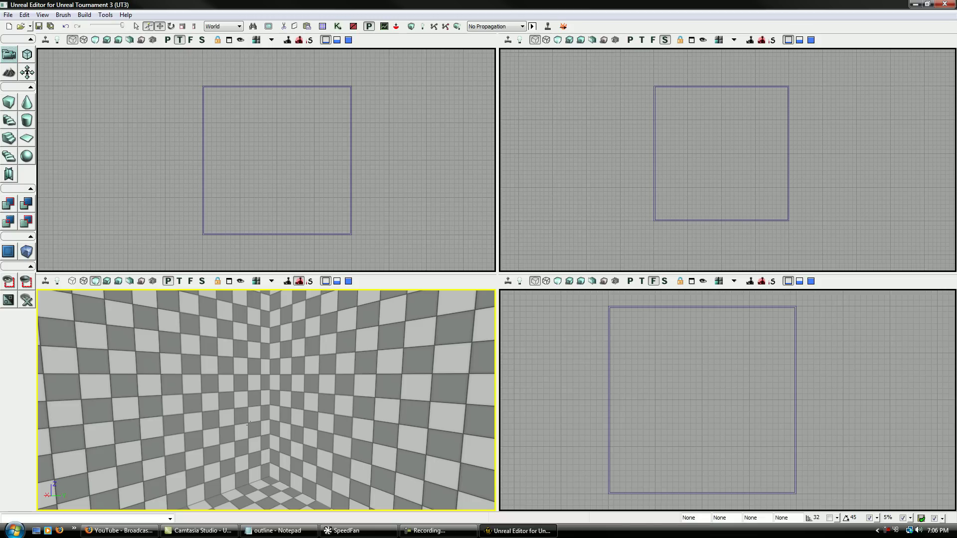
pyautogui.moveTo(249, 425); pyautogui.dragTo(209, 431, button='right')
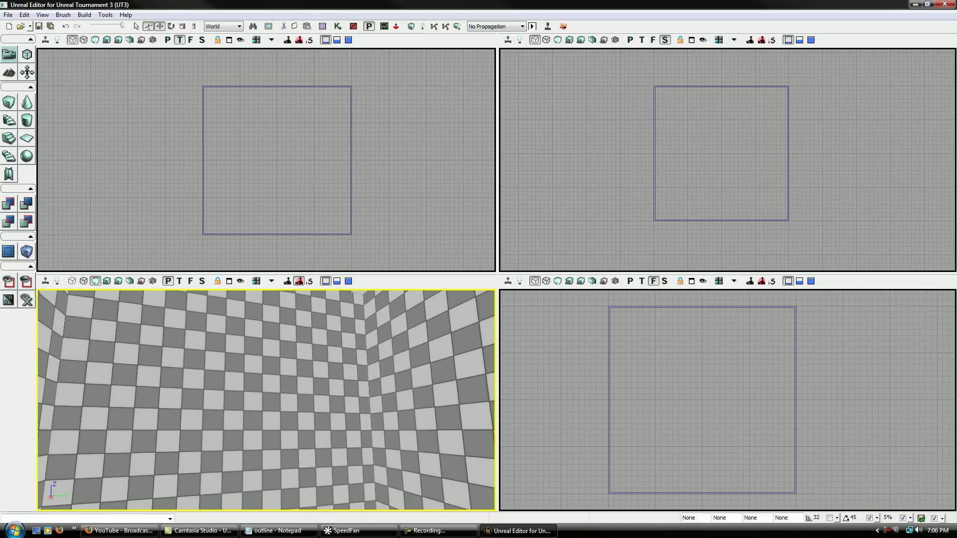
pyautogui.moveTo(245, 397); pyautogui.dragTo(230, 416, button='right')
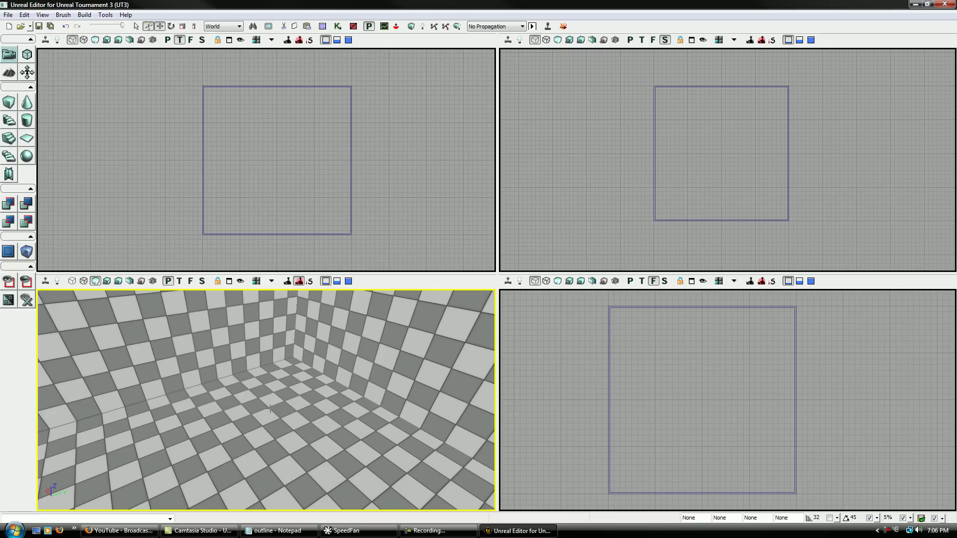
# Step: Open the Generic browser maximized and display the contents of the HU_Deco package
pyautogui.click(323, 26)
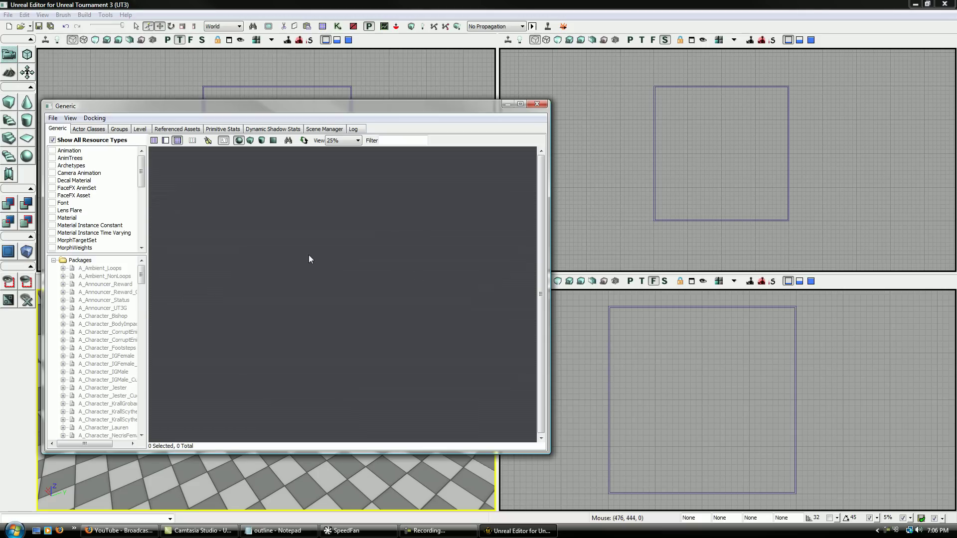
pyautogui.click(520, 104)
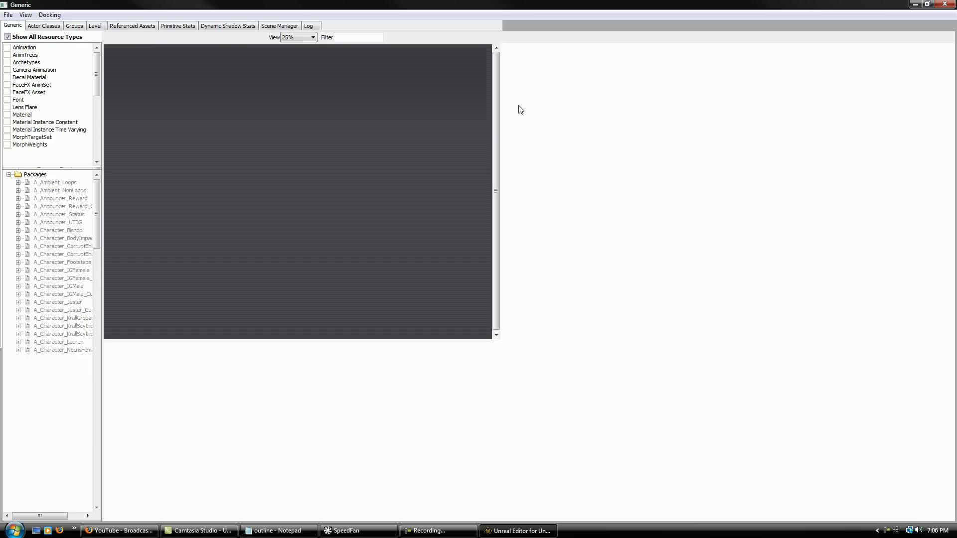
pyautogui.moveTo(98, 205); pyautogui.dragTo(64, 366)
pyautogui.click(50, 367)
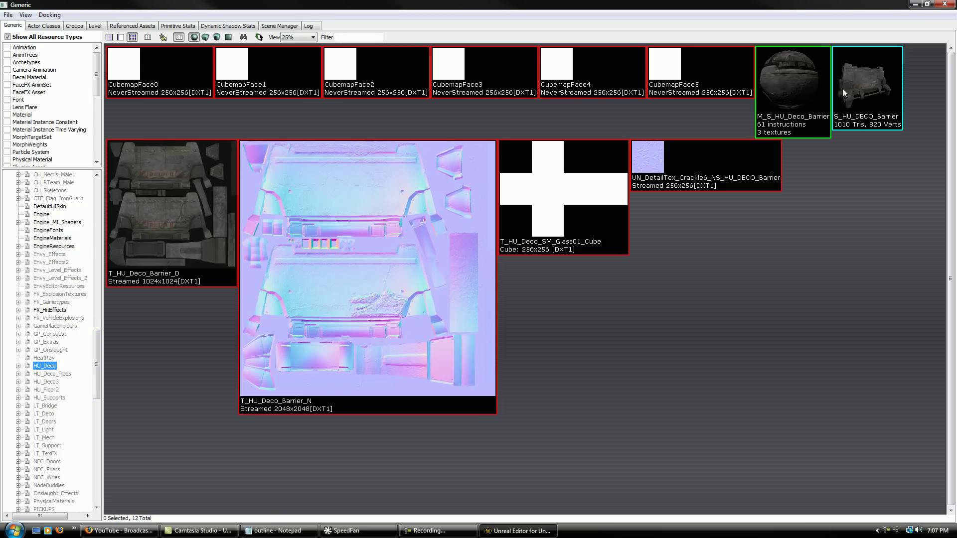
# Step: Preview the S_HU_DECO_Barrier mesh in the Static Mesh Editor and close the preview
pyautogui.click(861, 86)
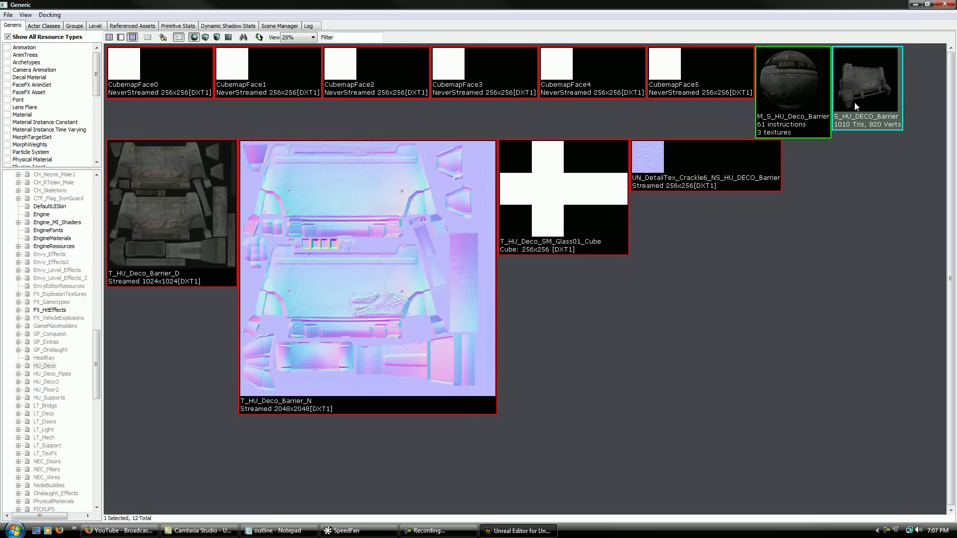
pyautogui.doubleClick(854, 102)
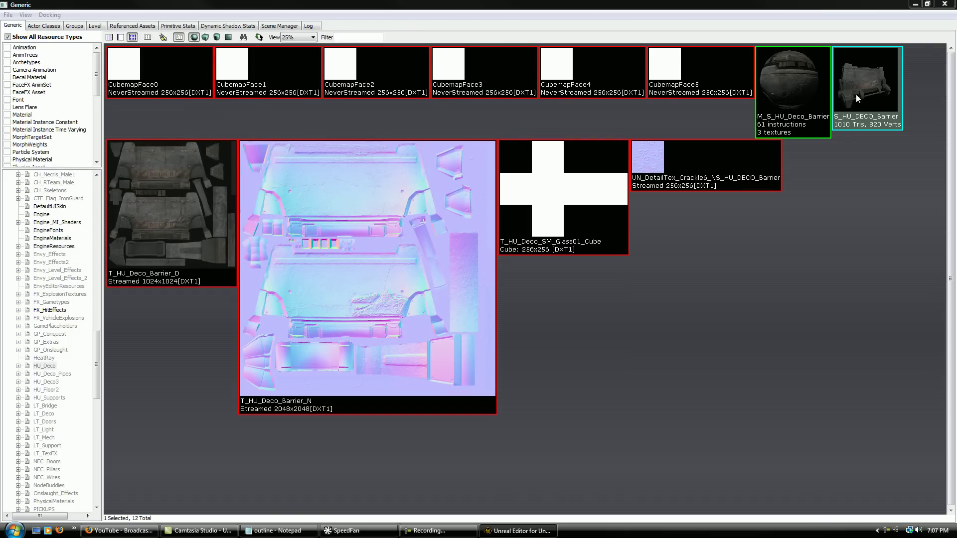
pyautogui.doubleClick(858, 98)
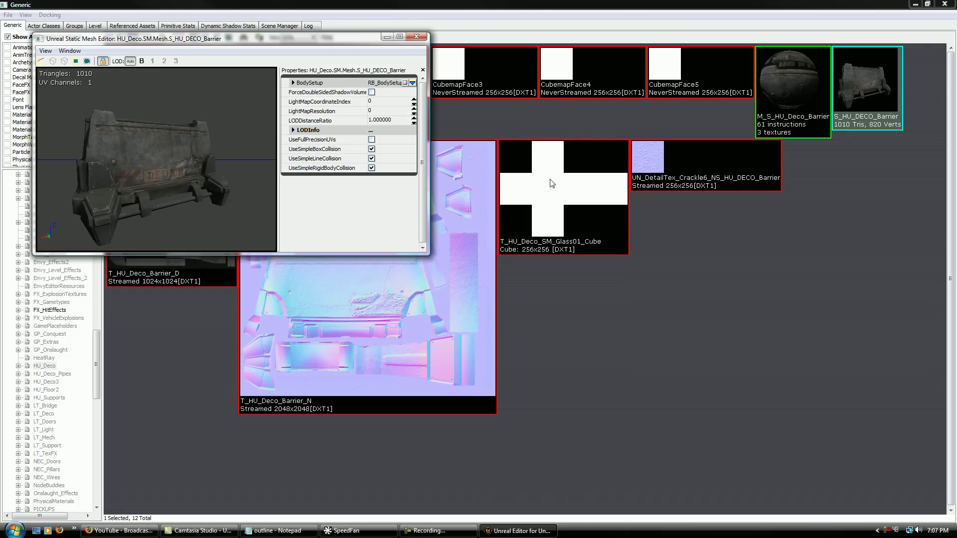
pyautogui.click(417, 36)
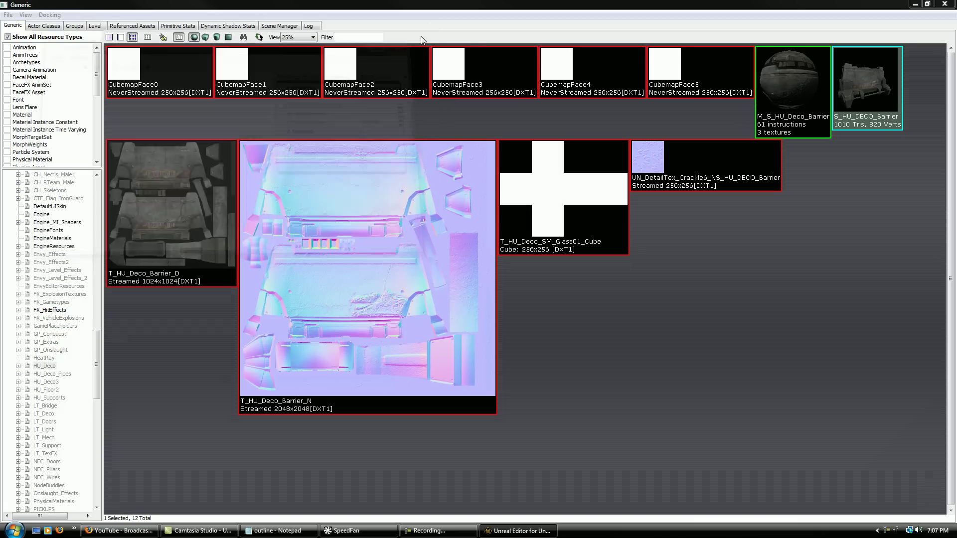
# Step: Start opening a package file and enlarge the file dialog for easier browsing
pyautogui.click(8, 14)
pyautogui.click(16, 41)
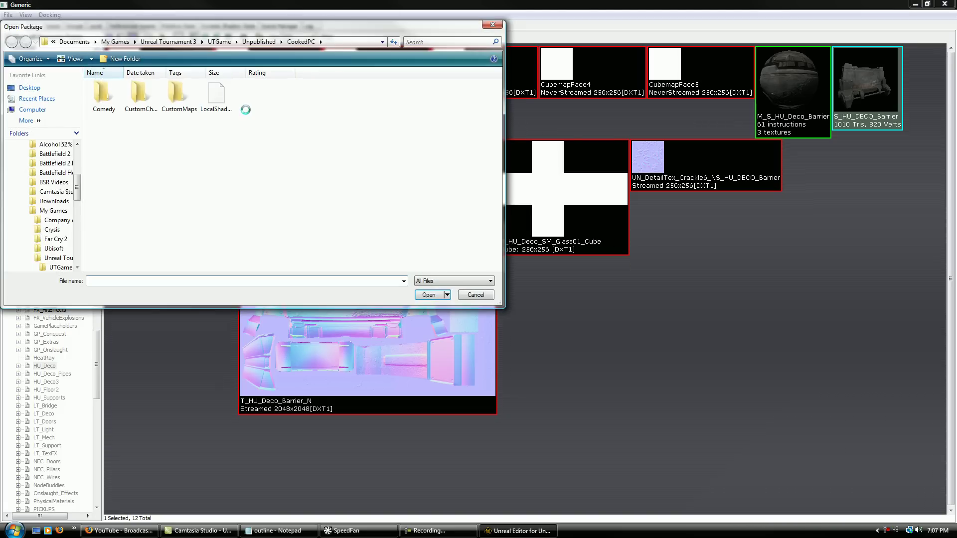
pyautogui.moveTo(502, 147); pyautogui.dragTo(310, 111)
pyautogui.moveTo(234, 32); pyautogui.dragTo(401, 89)
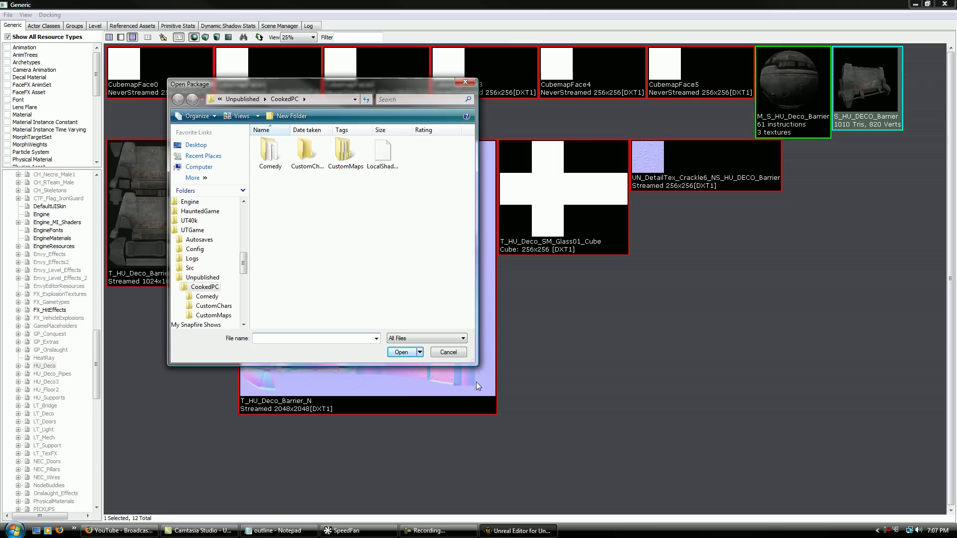
pyautogui.moveTo(476, 368); pyautogui.dragTo(527, 401)
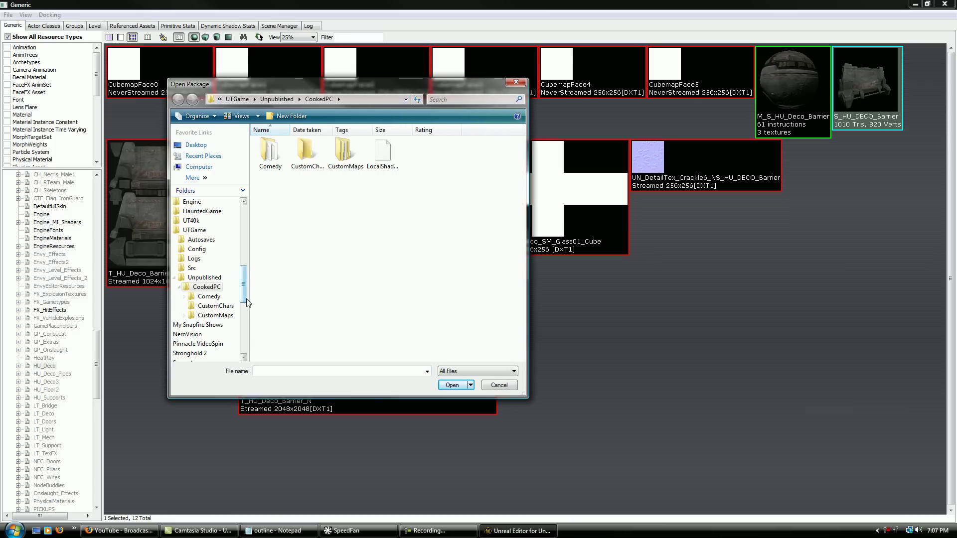
# Step: Browse to the Unreal Tournament 3 folder inside Program Files (x86) on Local Disk (C:)
pyautogui.moveTo(243, 295); pyautogui.dragTo(245, 239)
pyautogui.click(196, 202)
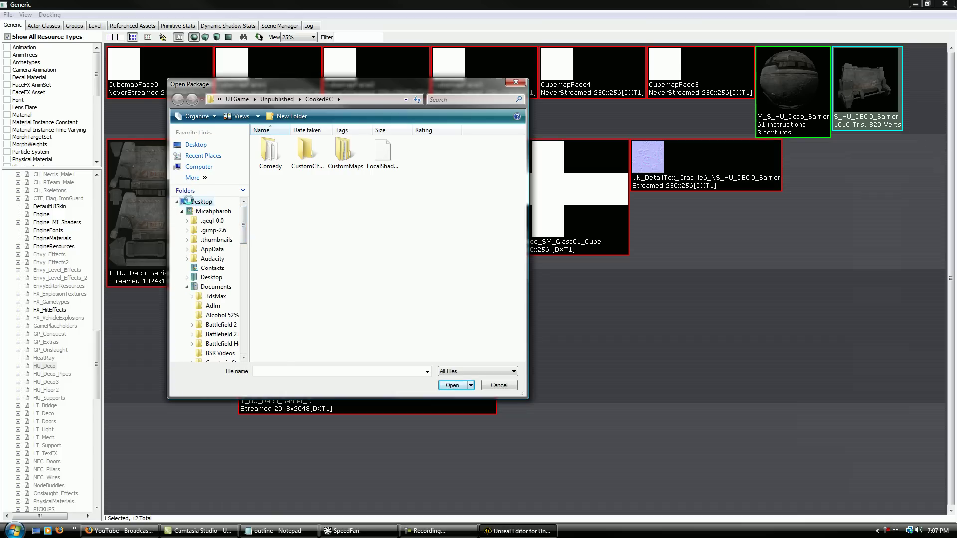
pyautogui.doubleClick(355, 159)
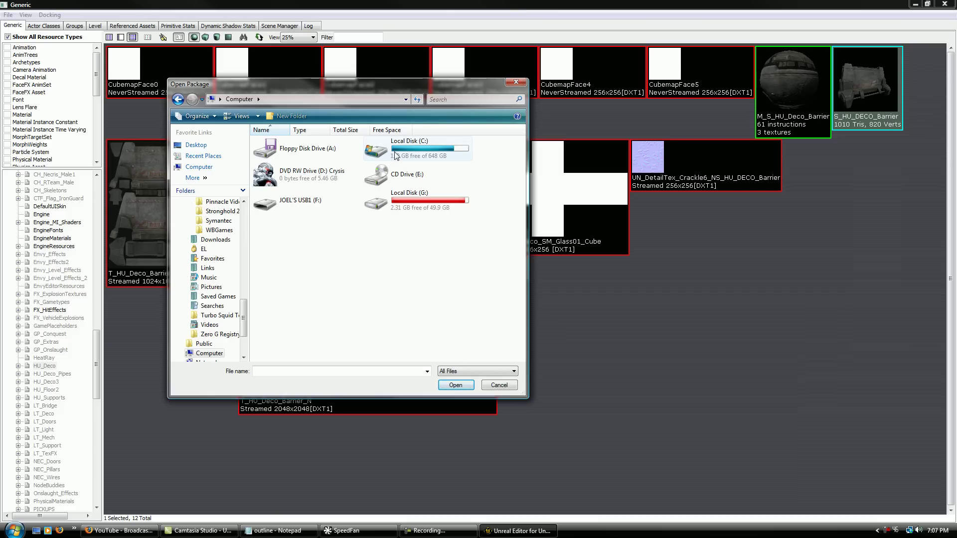
pyautogui.doubleClick(429, 149)
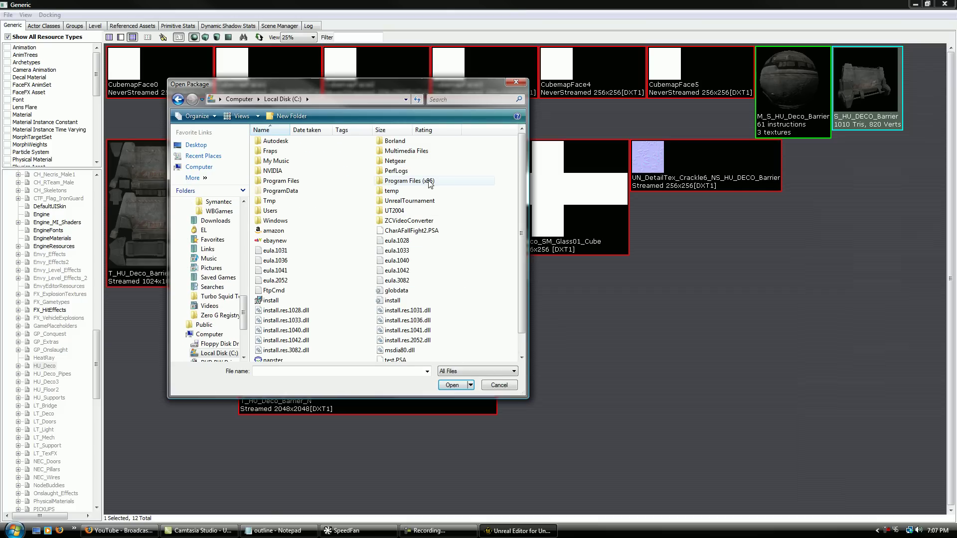
pyautogui.doubleClick(455, 182)
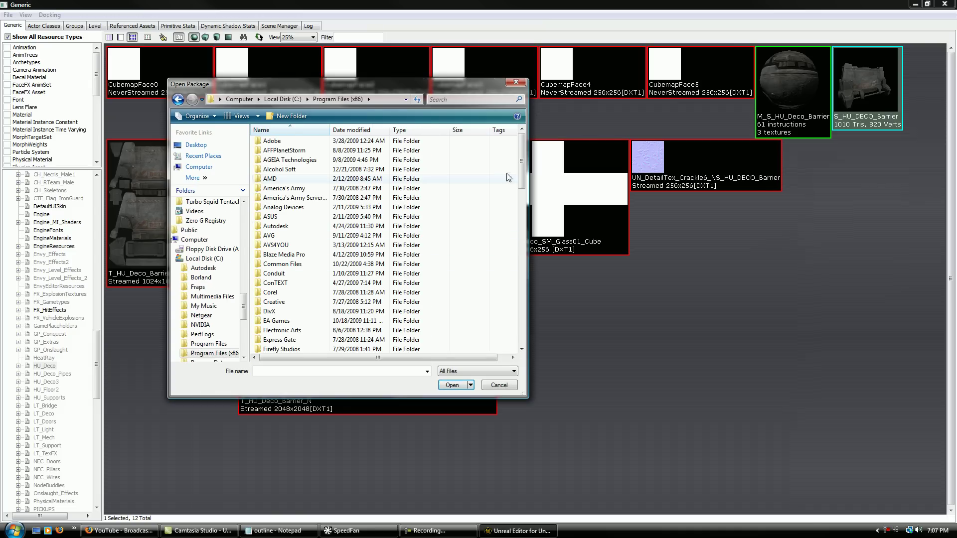
pyautogui.moveTo(524, 164); pyautogui.dragTo(523, 318)
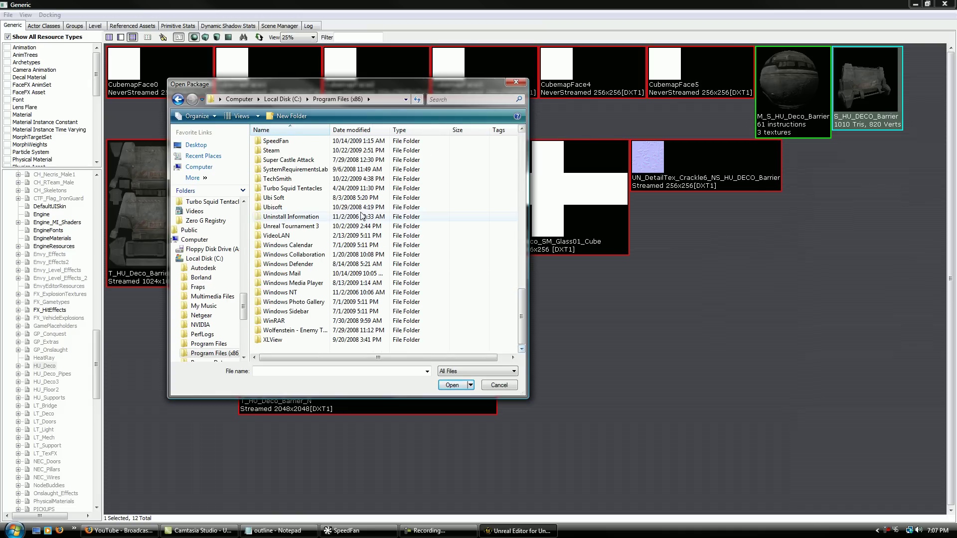
pyautogui.doubleClick(315, 227)
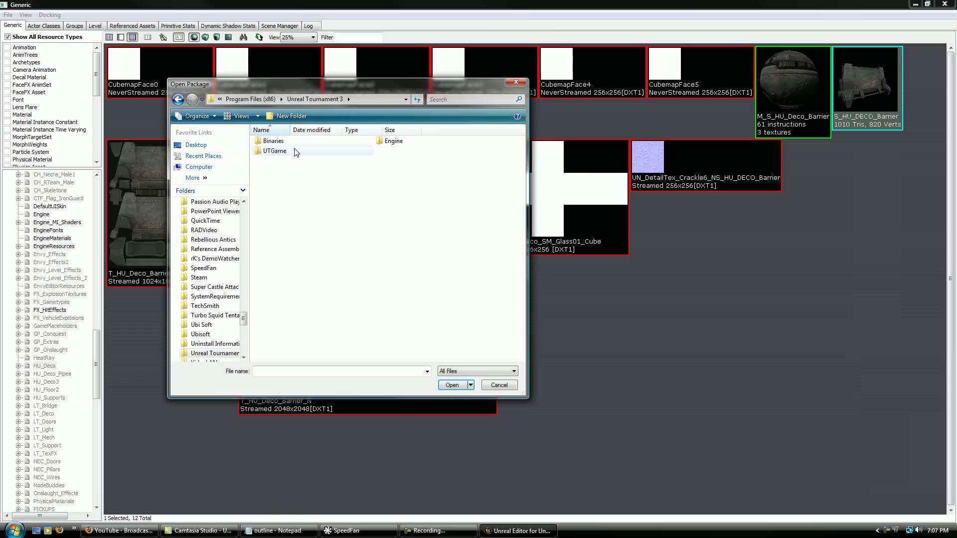
# Step: Go into the game's UTGame\CookedPC\Environments folder
pyautogui.doubleClick(275, 151)
pyautogui.click(344, 161)
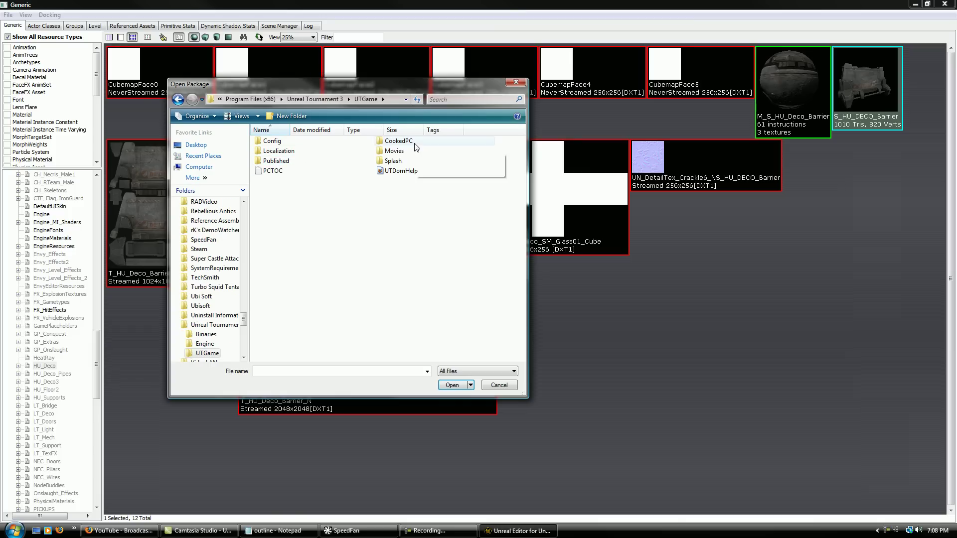
pyautogui.click(330, 102)
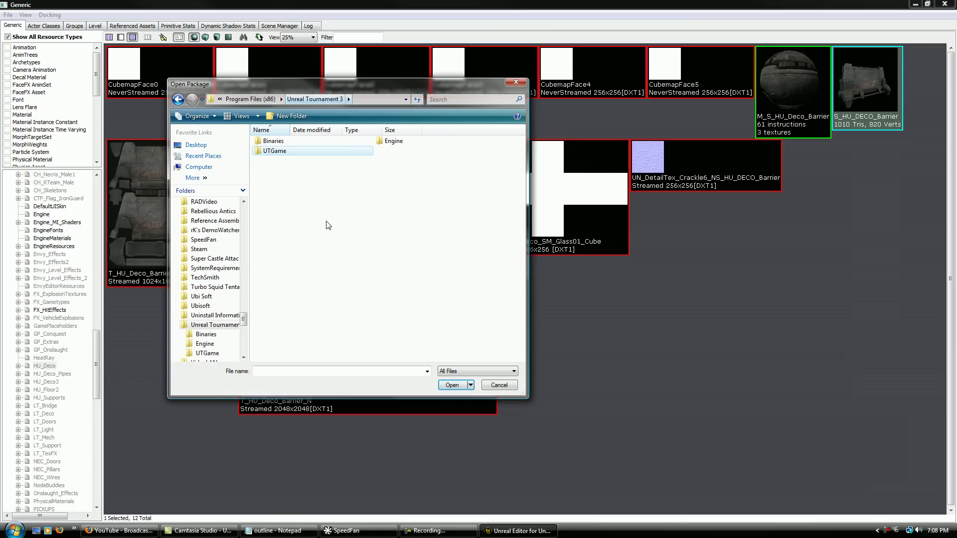
pyautogui.doubleClick(314, 156)
pyautogui.doubleClick(394, 142)
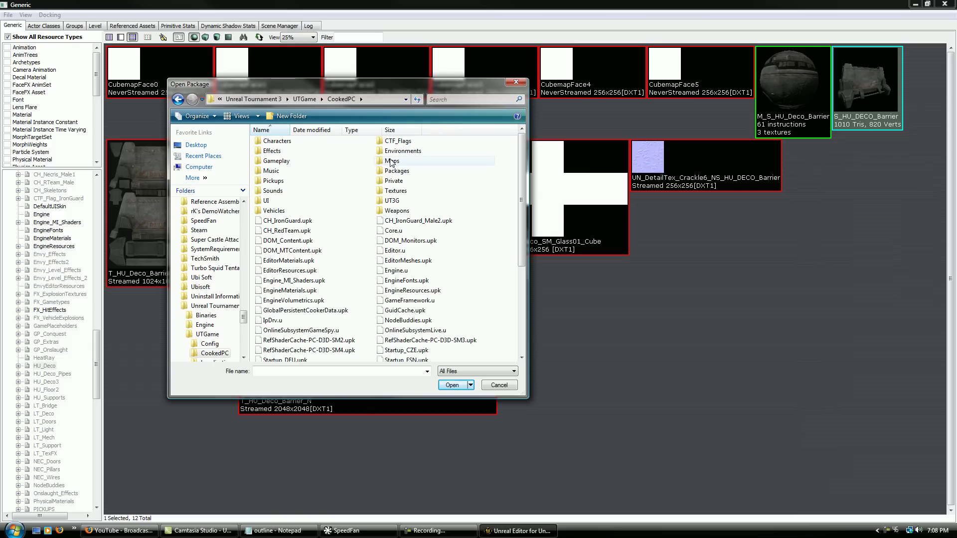
pyautogui.doubleClick(402, 150)
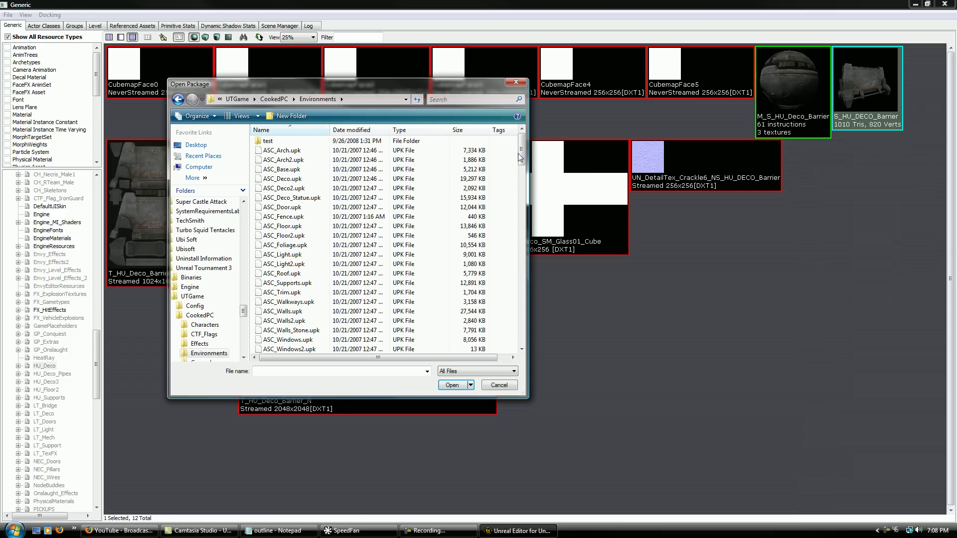
# Step: Open the ASC_Floor.upk package and look through its floor materials, meshes and textures
pyautogui.moveTo(521, 153)
pyautogui.mouseDown()
pyautogui.moveTo(504, 346)
pyautogui.moveTo(523, 279)
pyautogui.moveTo(521, 154)
pyautogui.mouseUp()
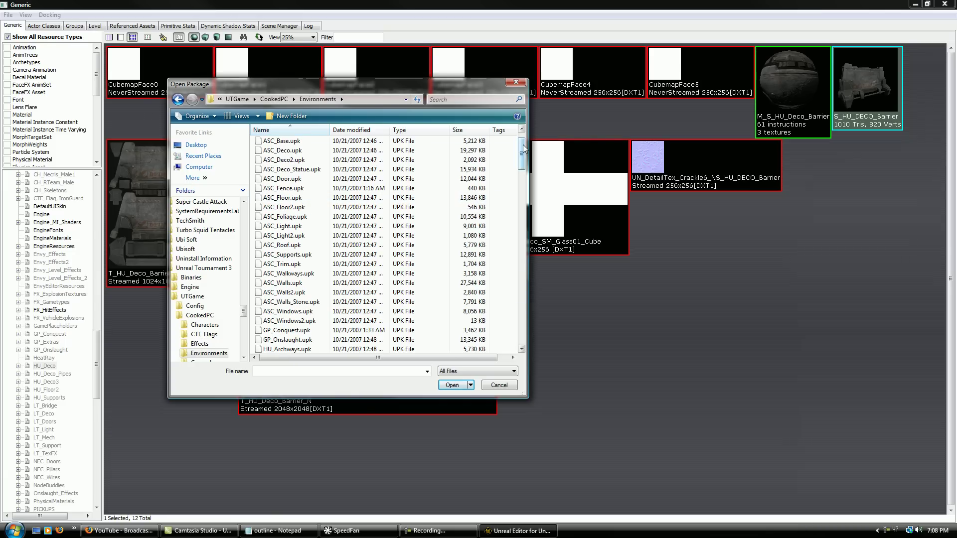
pyautogui.moveTo(525, 147); pyautogui.dragTo(521, 141)
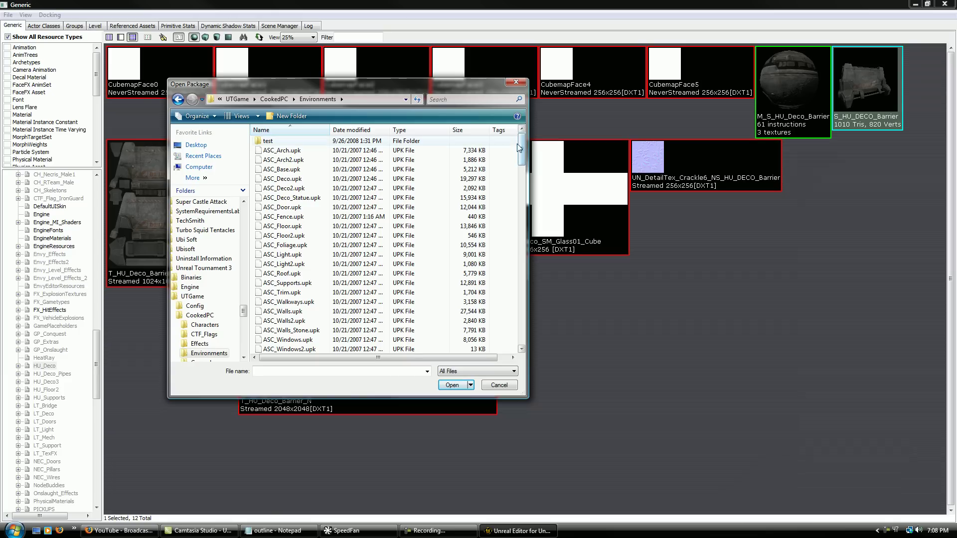
pyautogui.click(306, 229)
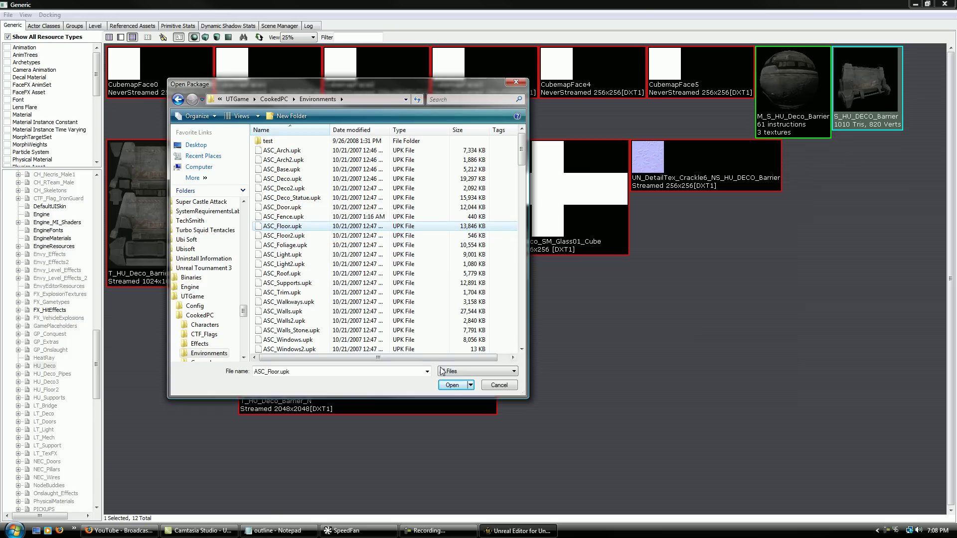
pyautogui.click(452, 385)
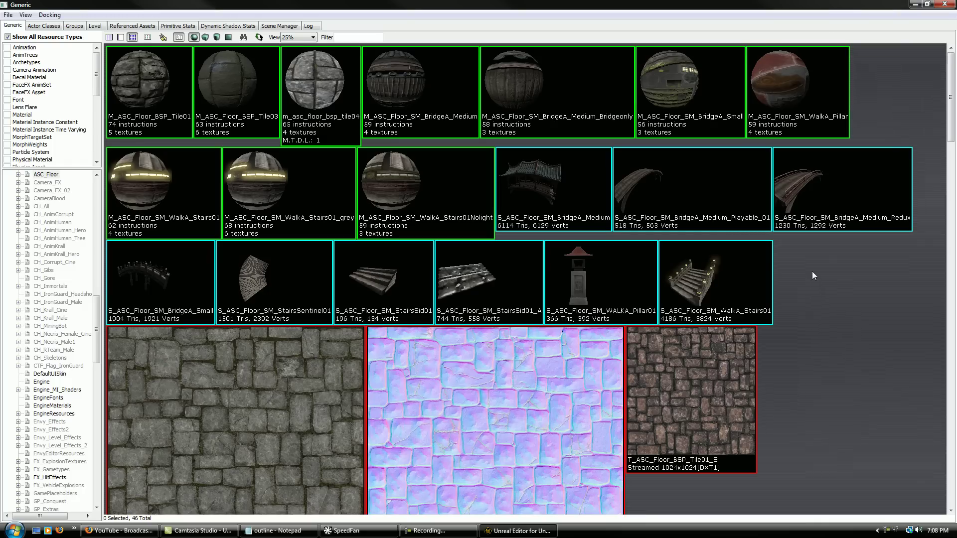
pyautogui.scroll(-10, 829, 303)
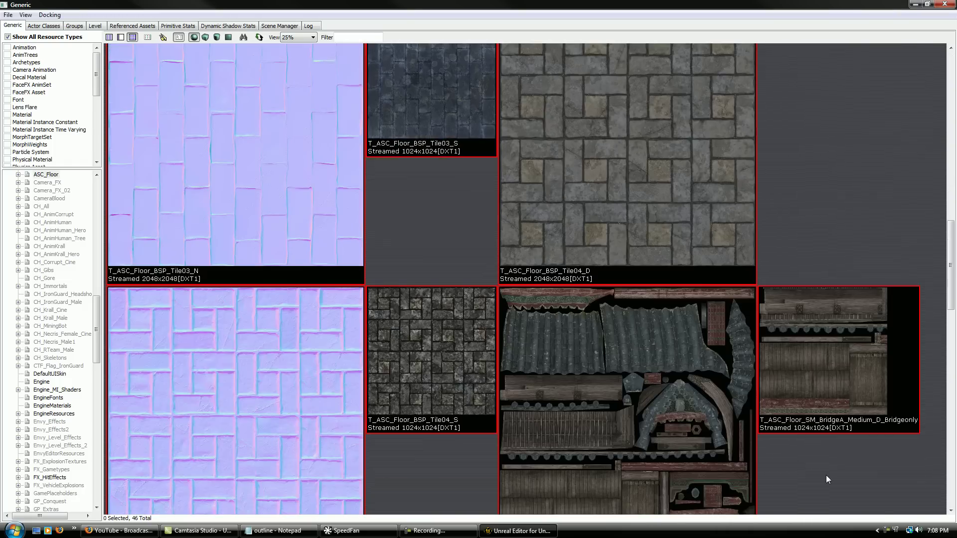
# Step: Look through the rest of the ASC_Floor package, select the S_ASC_Floor_SM_WalkA_Stairs01 mesh and return to the level viewports
pyautogui.scroll(-10, 839, 271)
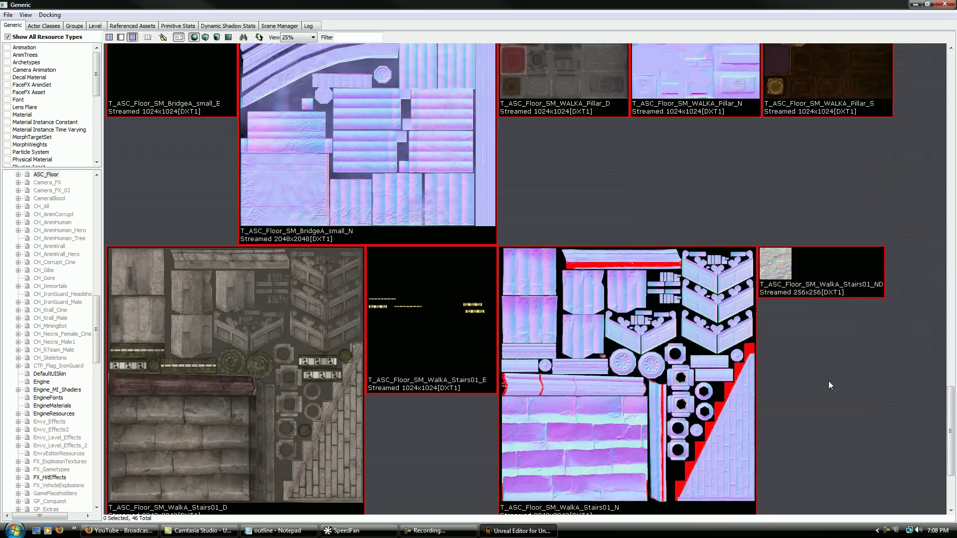
pyautogui.scroll(20, 841, 408)
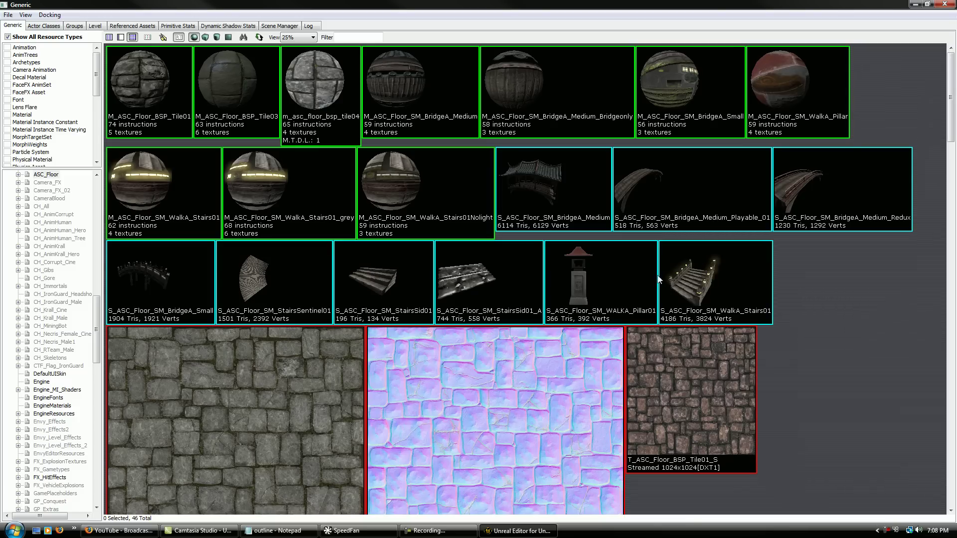
pyautogui.click(704, 286)
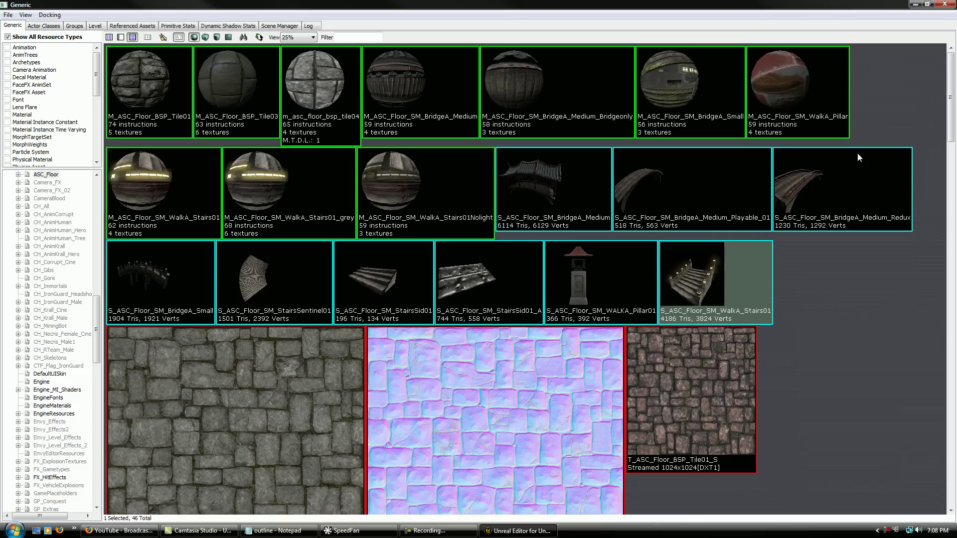
pyautogui.click(945, 4)
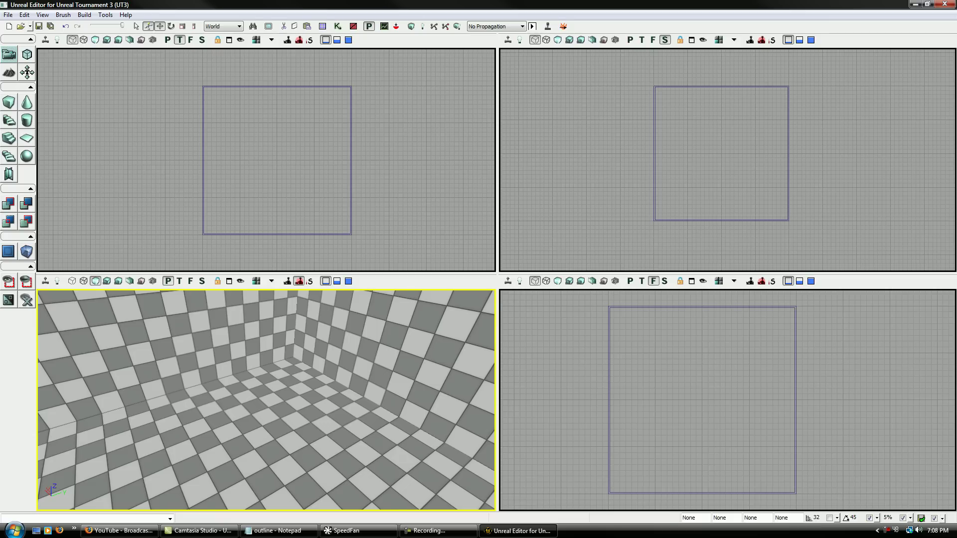
pyautogui.click(324, 28)
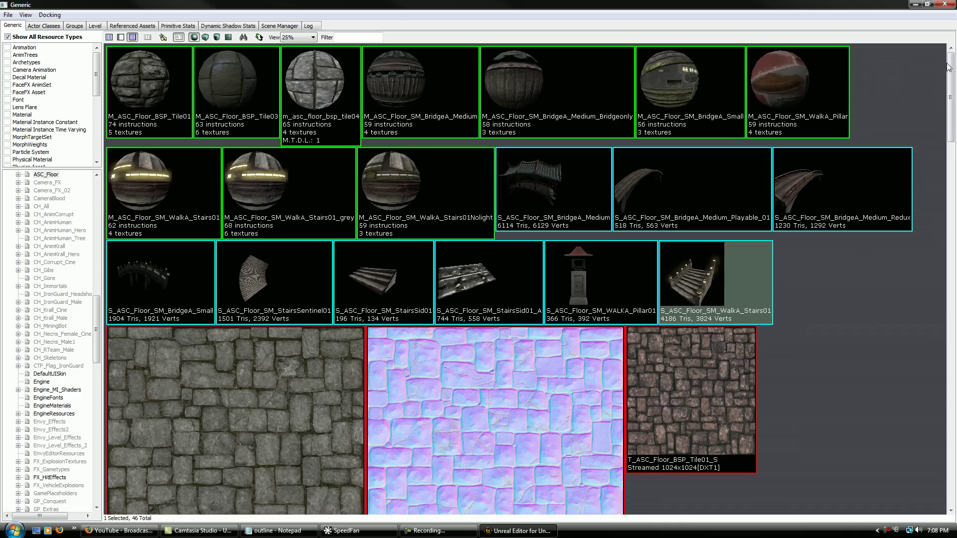
pyautogui.click(945, 4)
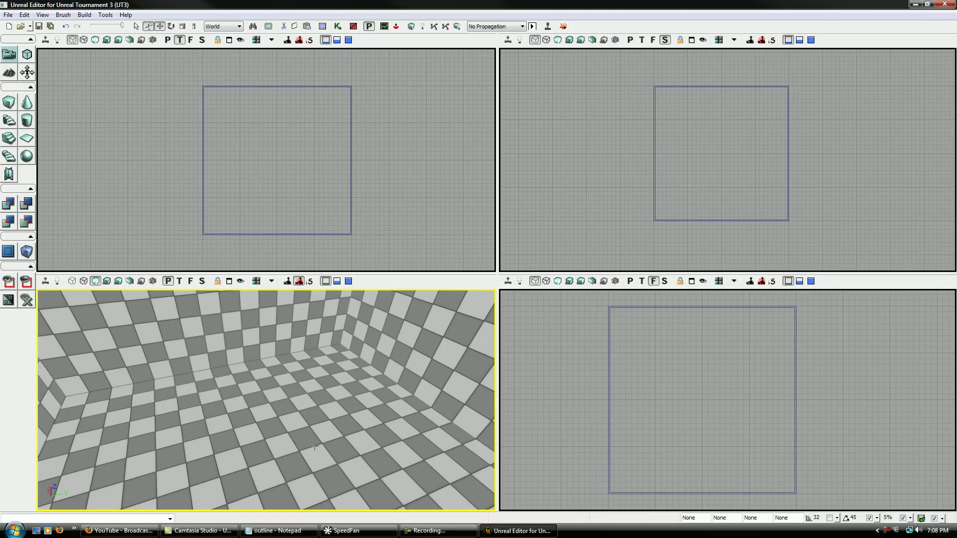
# Step: Add the selected WalkA_Stairs01 mesh to the room's floor as a StaticMesh actor
pyautogui.moveTo(314, 448); pyautogui.dragTo(307, 450, button='right')
pyautogui.click(298, 428)
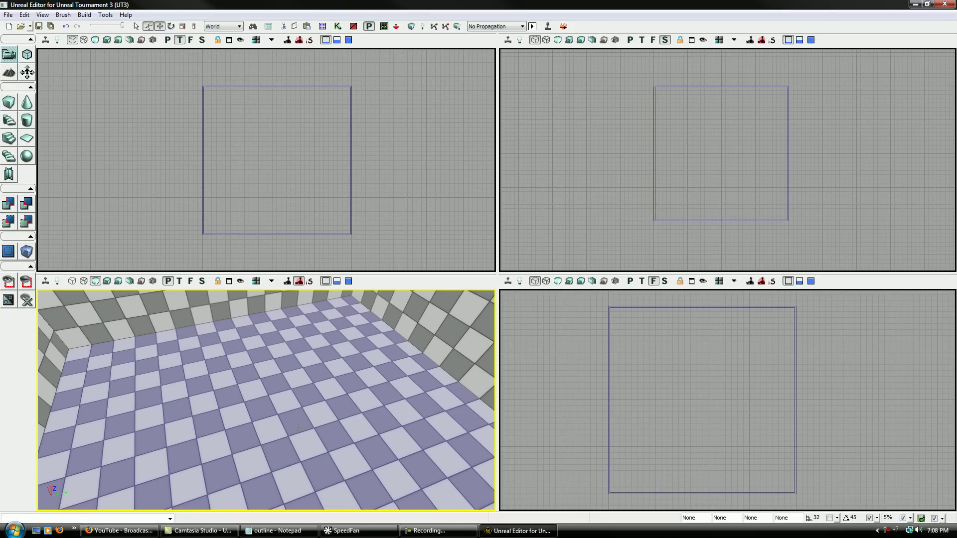
pyautogui.rightClick(282, 406)
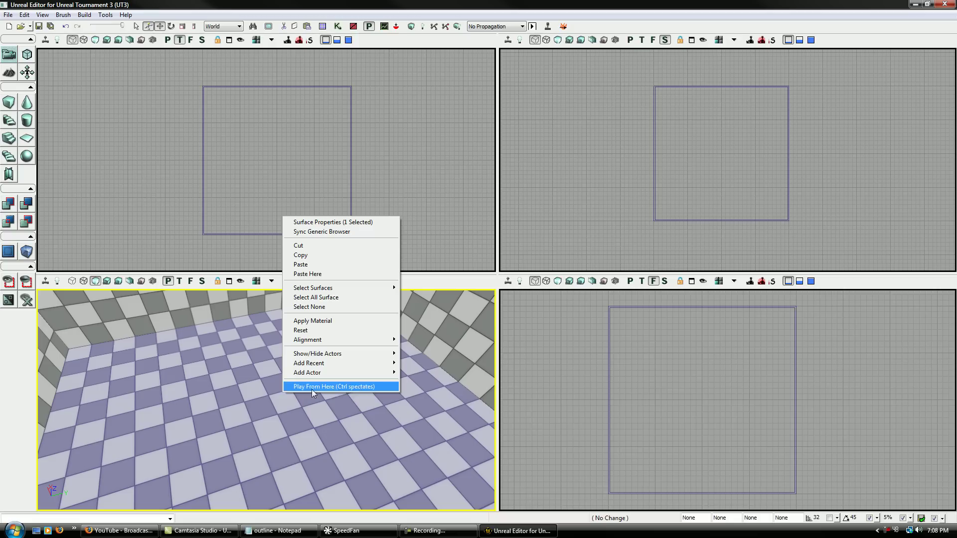
pyautogui.moveTo(341, 375)
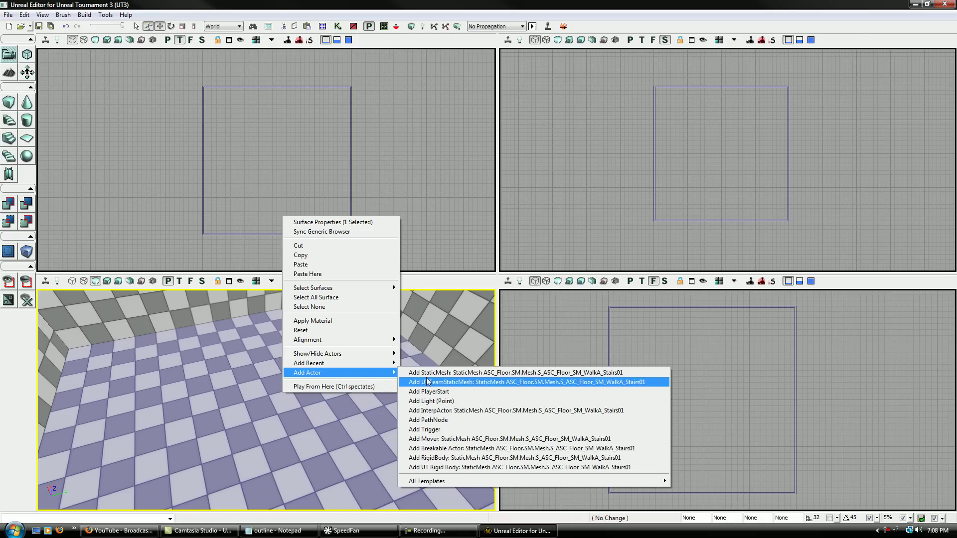
pyautogui.click(449, 373)
# Step: Inspect the placed static mesh stairs and delete them from the room
pyautogui.moveTo(369, 467)
pyautogui.mouseDown(button='right')
pyautogui.moveTo(319, 449)
pyautogui.moveTo(429, 449)
pyautogui.moveTo(369, 449)
pyautogui.mouseUp(button='right')
pyautogui.moveTo(234, 451); pyautogui.dragTo(205, 377)
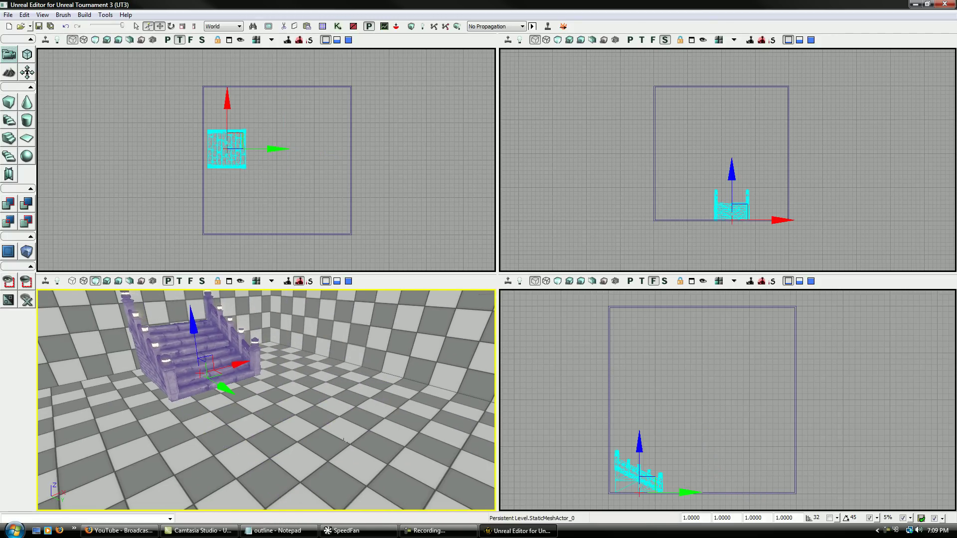
pyautogui.moveTo(260, 459); pyautogui.dragTo(219, 451)
pyautogui.moveTo(260, 459); pyautogui.dragTo(312, 465, button='right')
pyautogui.press('Delete')
# Step: Add the WalkA_Stairs01 mesh to the middle of the floor as an InterpActor and view it from further back
pyautogui.rightClick(312, 465)
pyautogui.moveTo(347, 437)
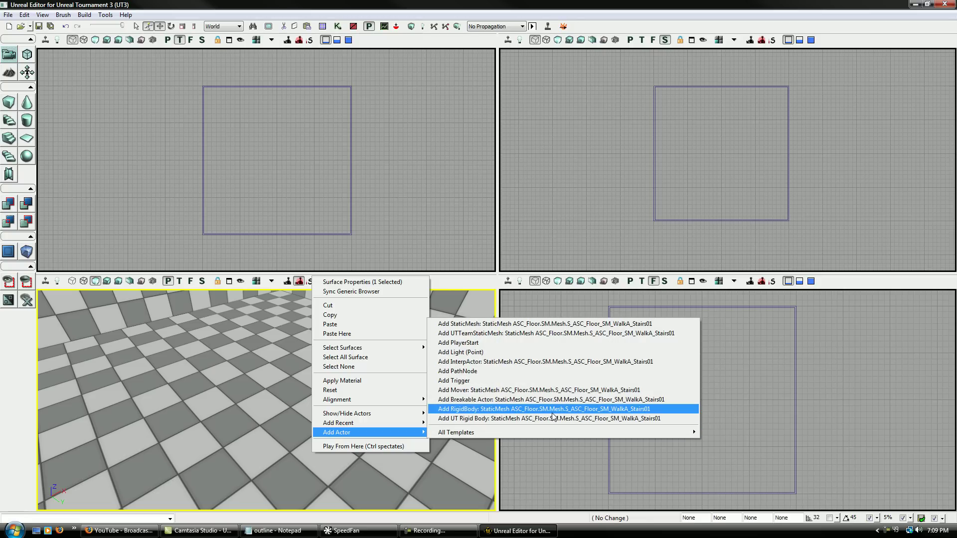
pyautogui.click(519, 362)
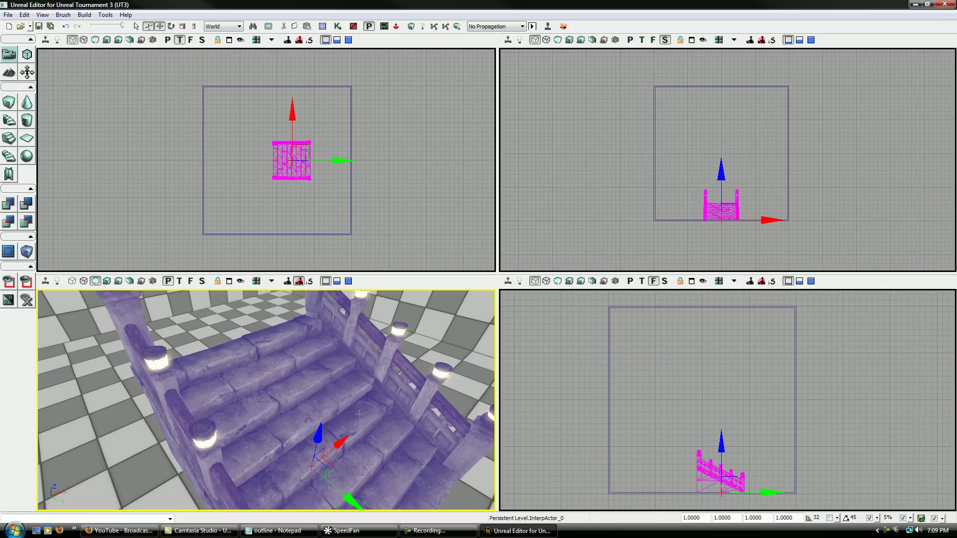
pyautogui.moveTo(266, 400); pyautogui.dragTo(281, 373, button='right')
pyautogui.moveTo(282, 373); pyautogui.dragTo(275, 449)
pyautogui.moveTo(274, 449)
pyautogui.mouseDown(button='right')
pyautogui.moveTo(269, 428)
pyautogui.moveTo(274, 435)
pyautogui.mouseUp(button='right')
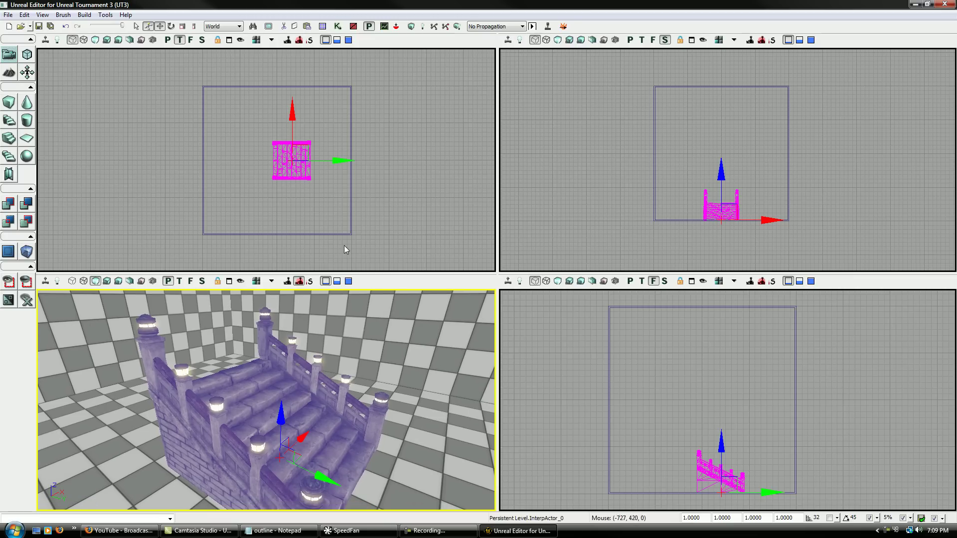
# Step: Move the InterpActor stairs into the room's upper-left corner as seen from above, close to both walls
pyautogui.moveTo(328, 147); pyautogui.dragTo(337, 172, button='right')
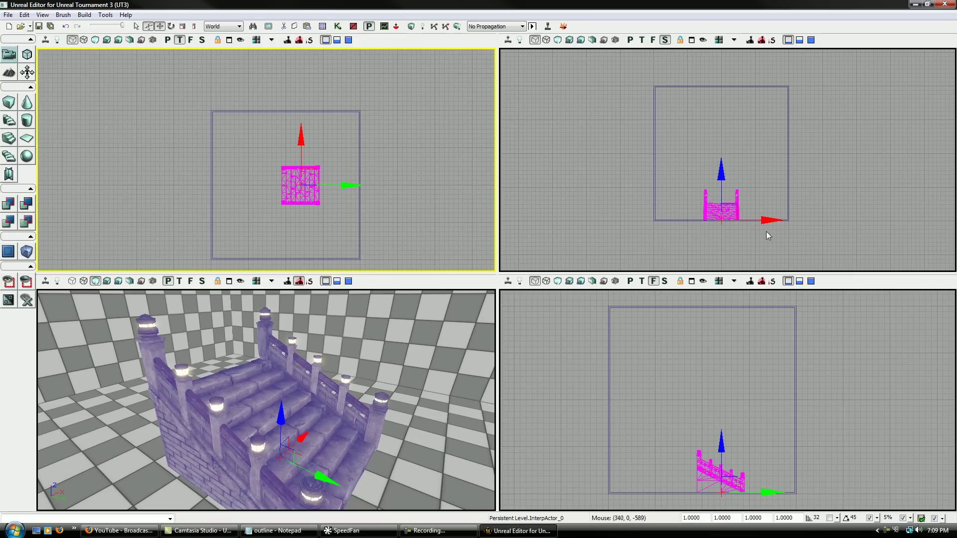
pyautogui.moveTo(822, 195)
pyautogui.mouseDown(button='right')
pyautogui.moveTo(822, 167)
pyautogui.moveTo(834, 185)
pyautogui.mouseUp(button='right')
pyautogui.moveTo(770, 374); pyautogui.dragTo(799, 375, button='right')
pyautogui.moveTo(324, 233); pyautogui.dragTo(321, 223, button='right')
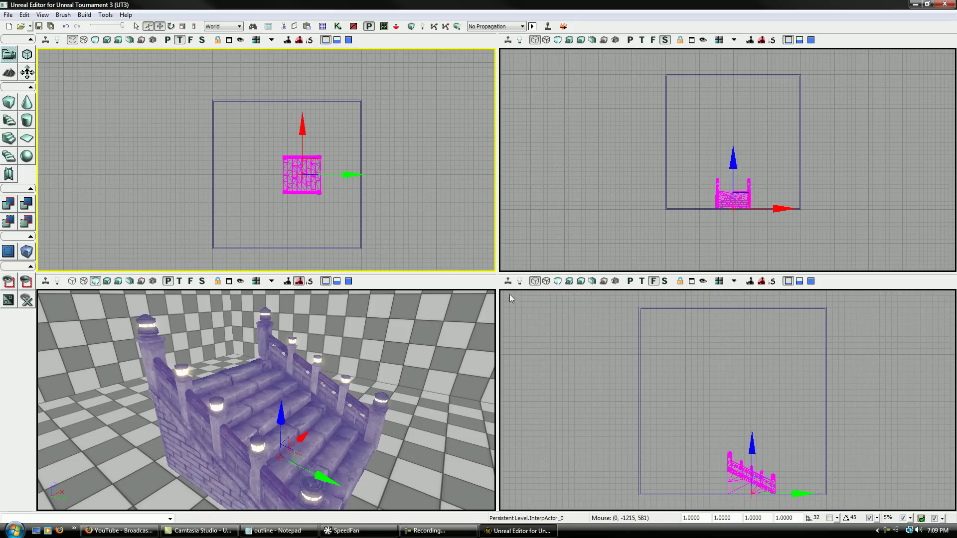
pyautogui.moveTo(306, 172); pyautogui.dragTo(236, 119)
pyautogui.scroll(4, 314, 172)
pyautogui.moveTo(314, 172); pyautogui.dragTo(380, 220, button='right')
pyautogui.scroll(4, 314, 172)
pyautogui.moveTo(295, 116); pyautogui.dragTo(301, 118)
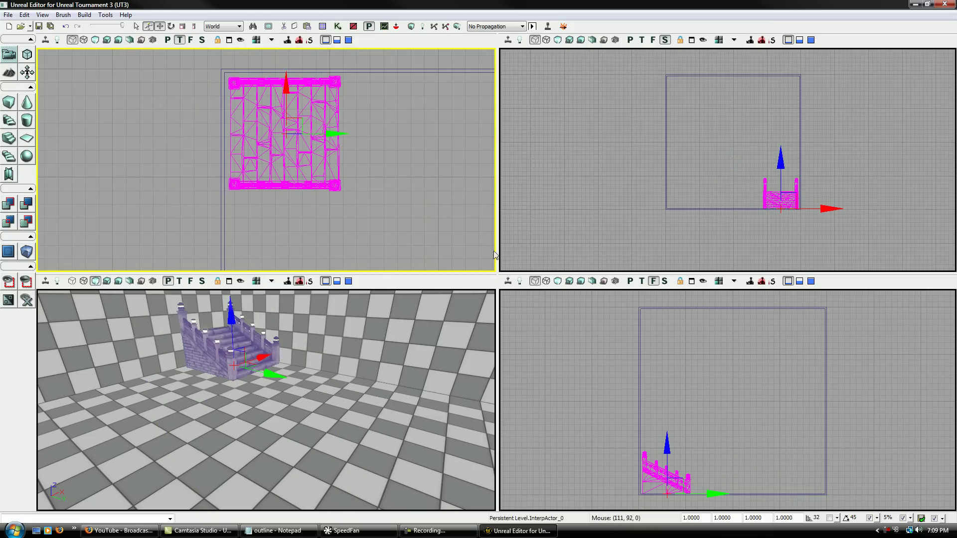
pyautogui.click(830, 519)
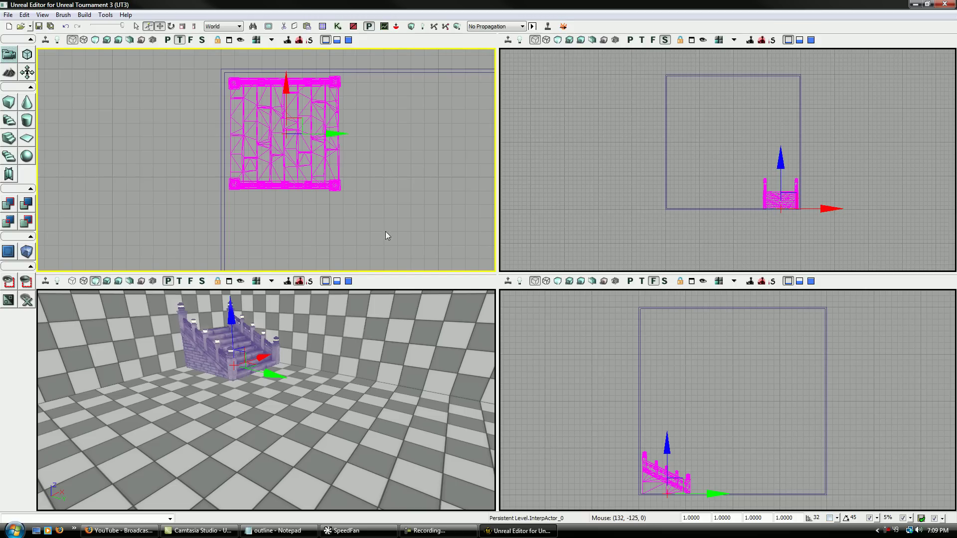
pyautogui.moveTo(385, 231); pyautogui.dragTo(377, 237)
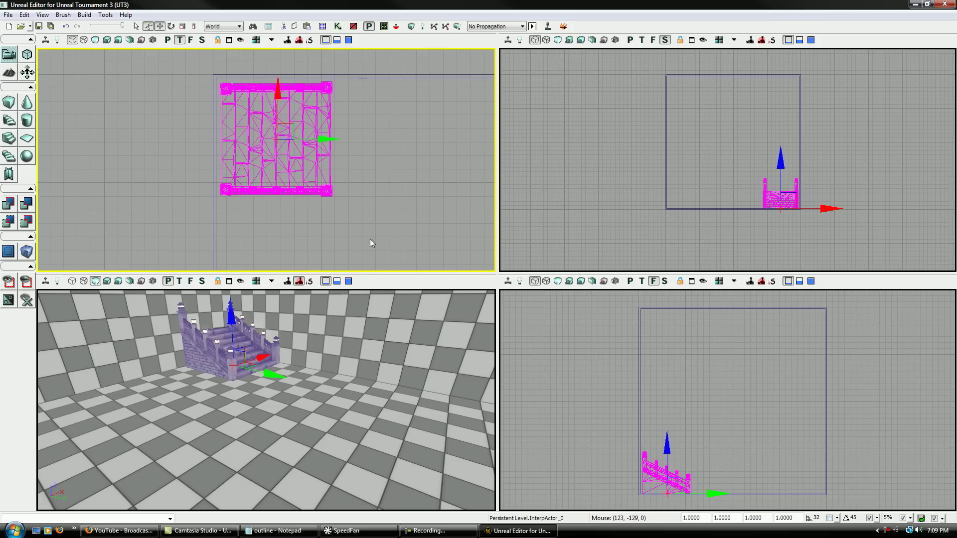